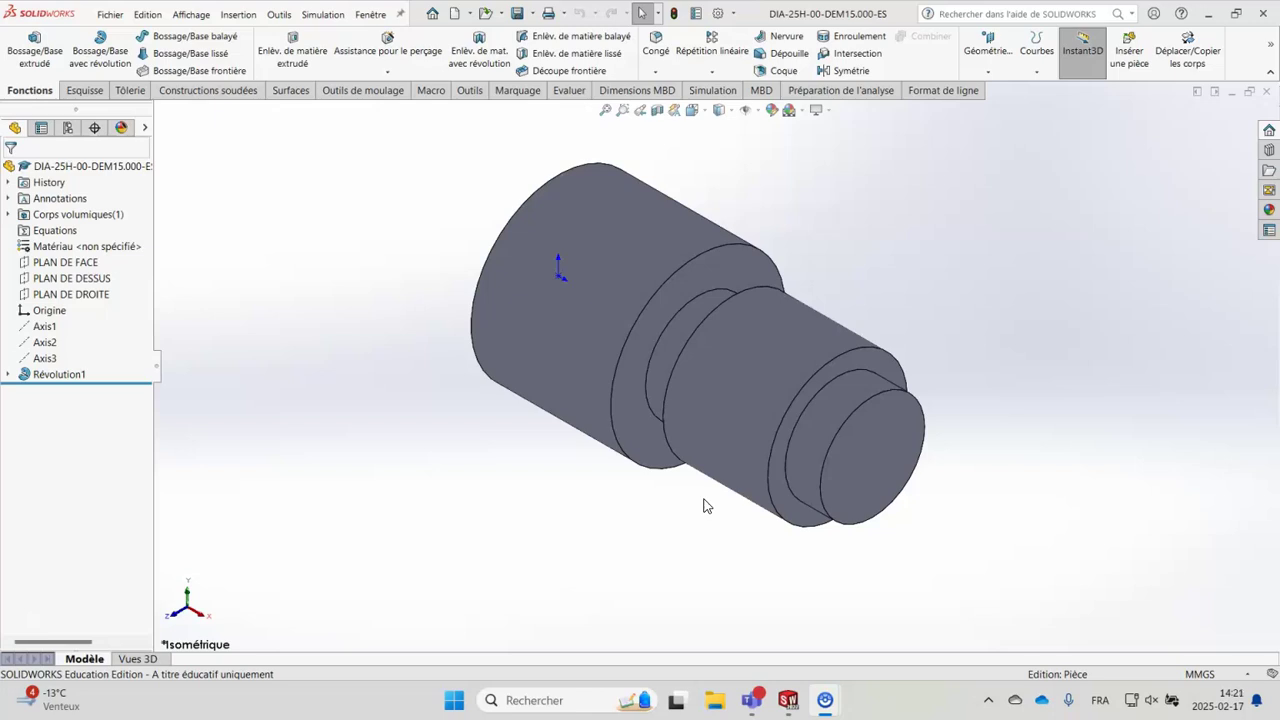
Start a thread on the middle cylinder's edge nearest the small end, using the adjoining ring-shaped shoulder as its start face.
{"action": "left_click", "coordinate": [668, 576]}
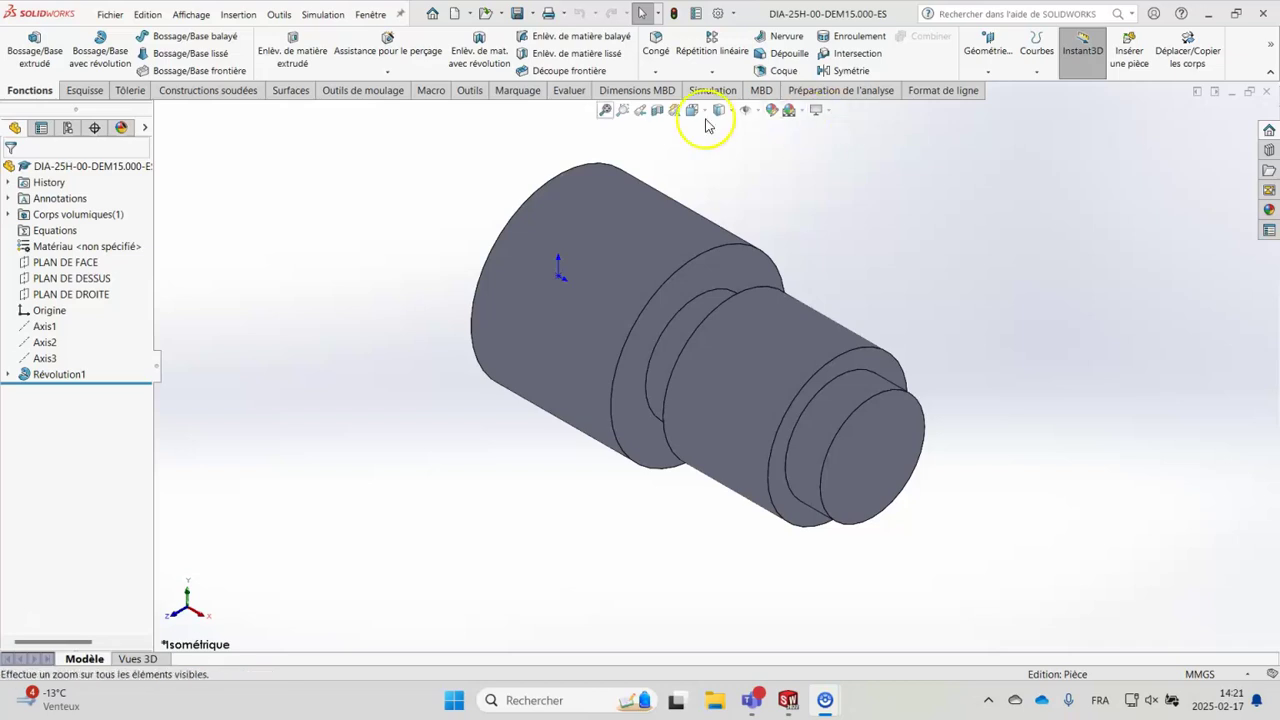
{"action": "left_click", "coordinate": [394, 73]}
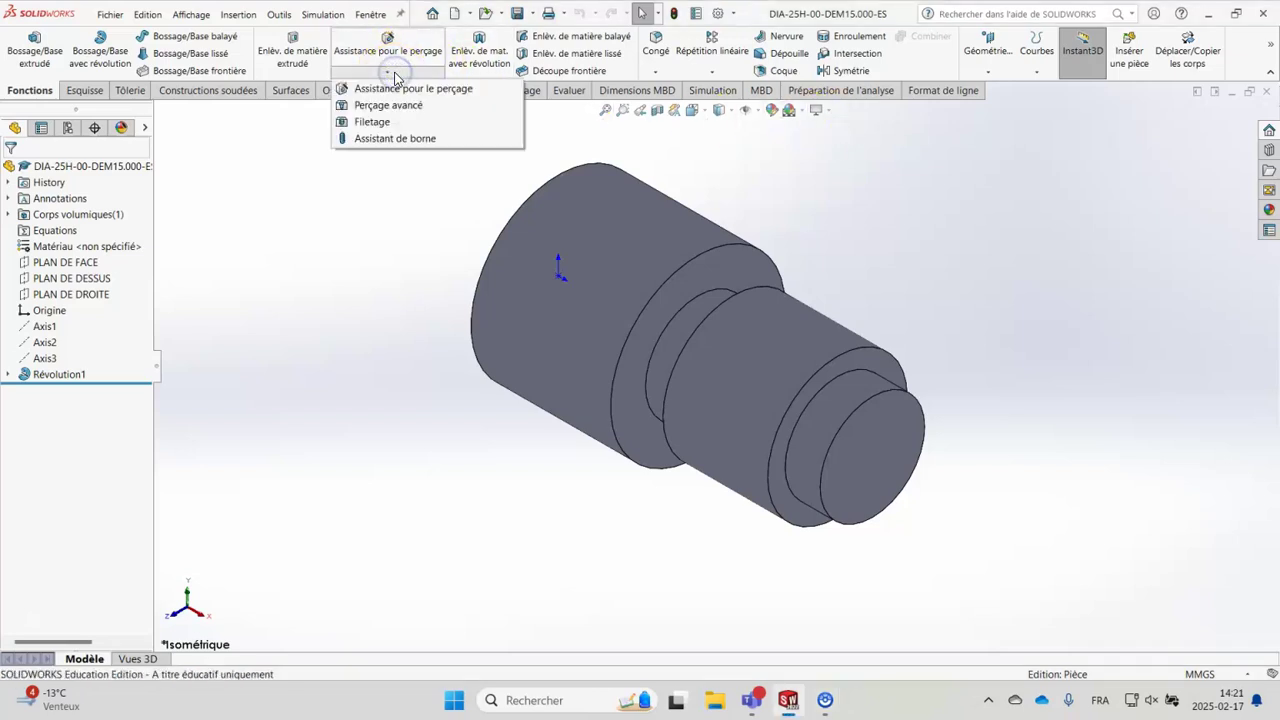
{"action": "left_click", "coordinate": [377, 123]}
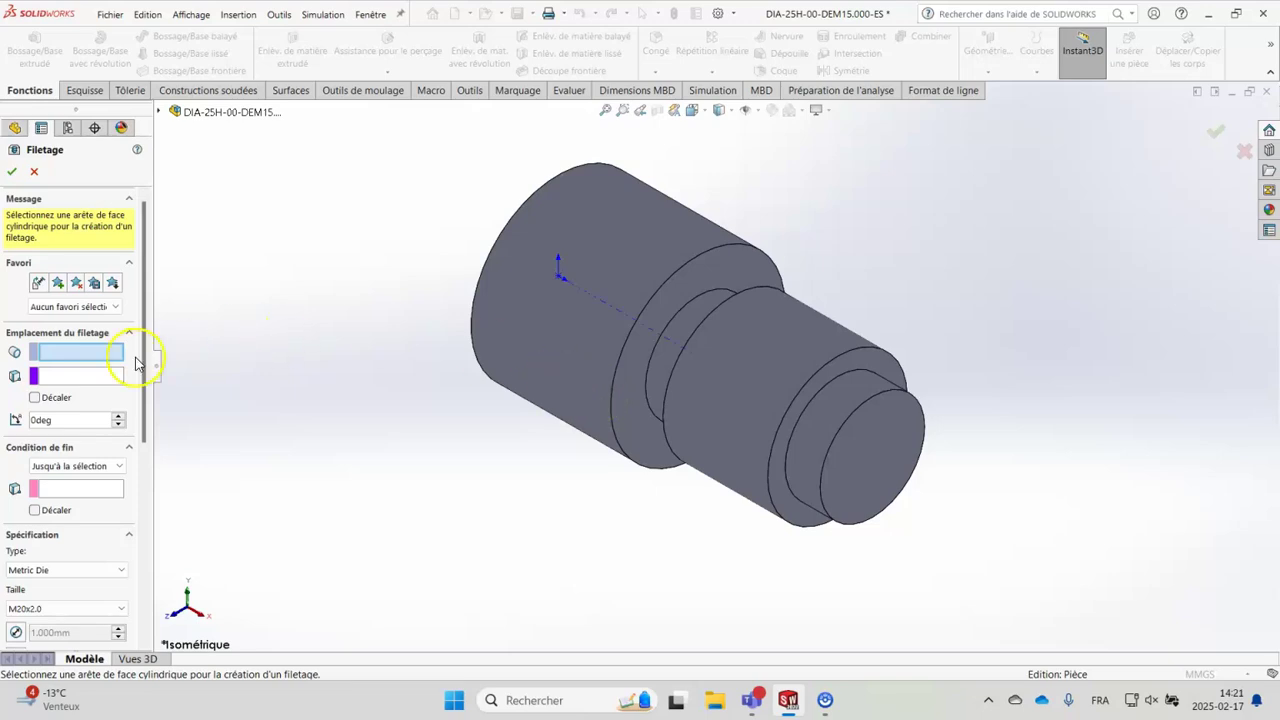
{"action": "left_click", "coordinate": [845, 358]}
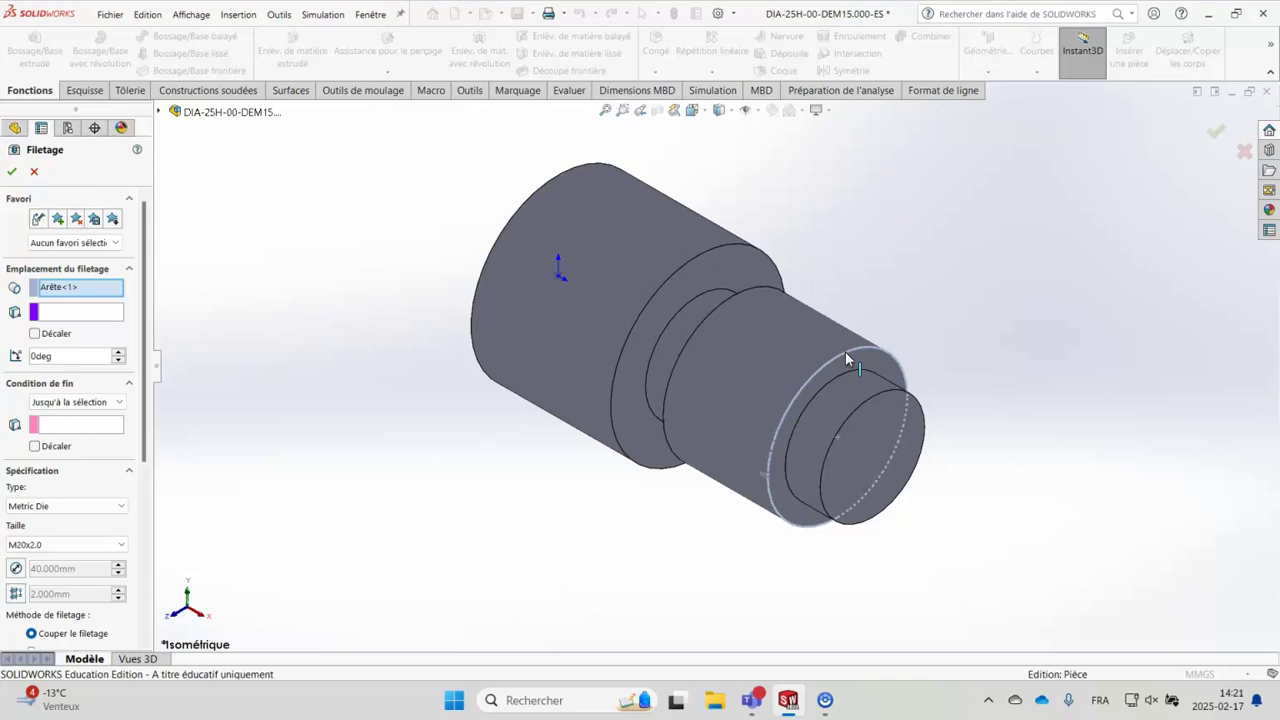
{"action": "left_click", "coordinate": [80, 315]}
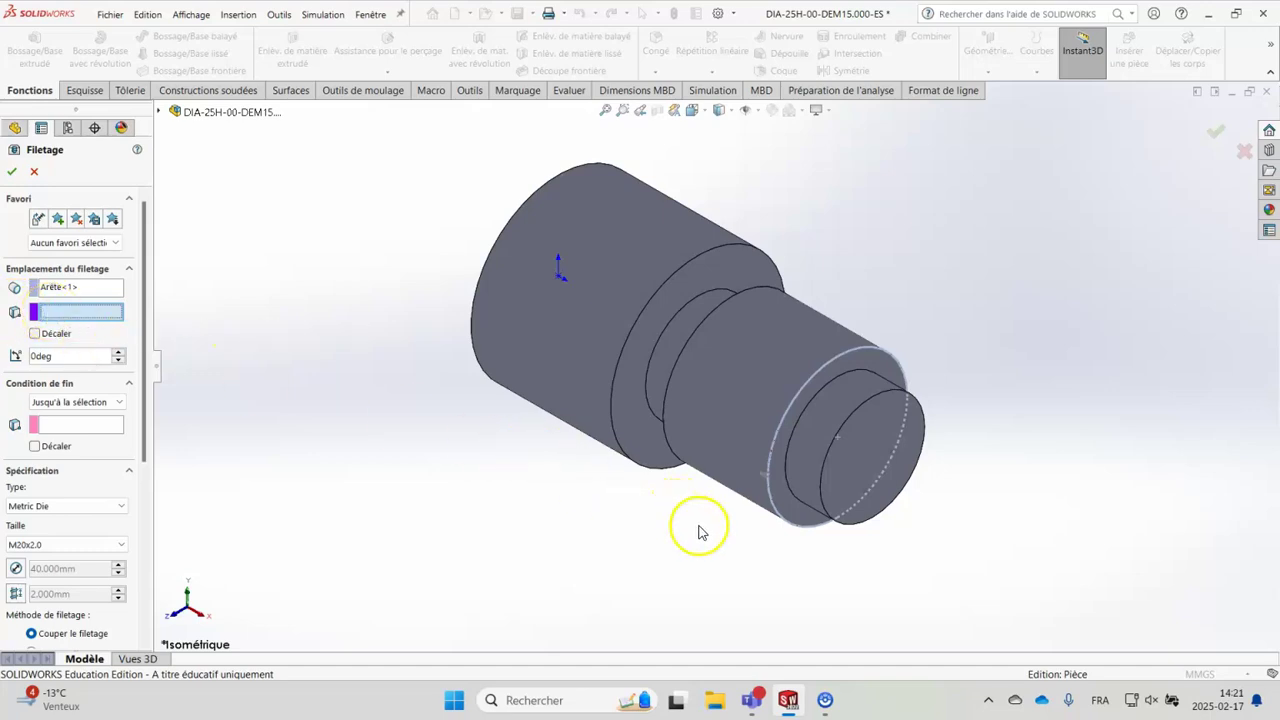
{"action": "left_click", "coordinate": [793, 405]}
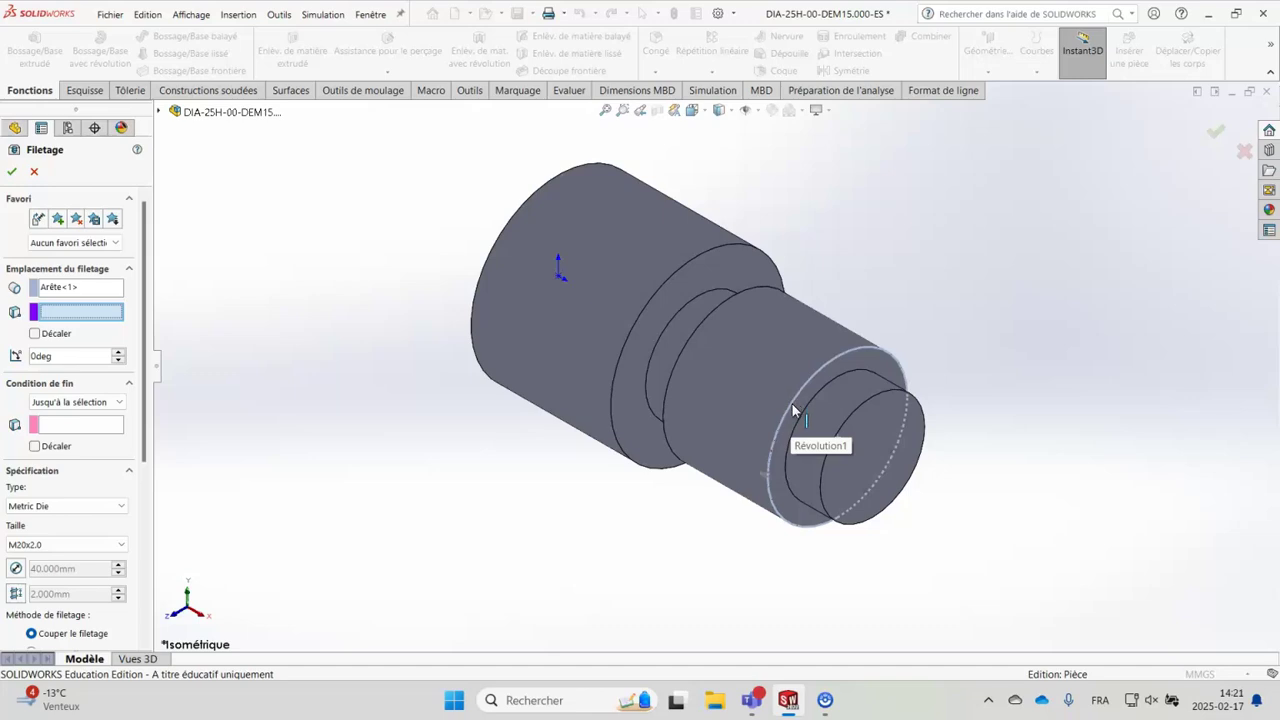
{"action": "scroll", "coordinate": [796, 404], "scroll_direction": "down", "scroll_amount": 5}
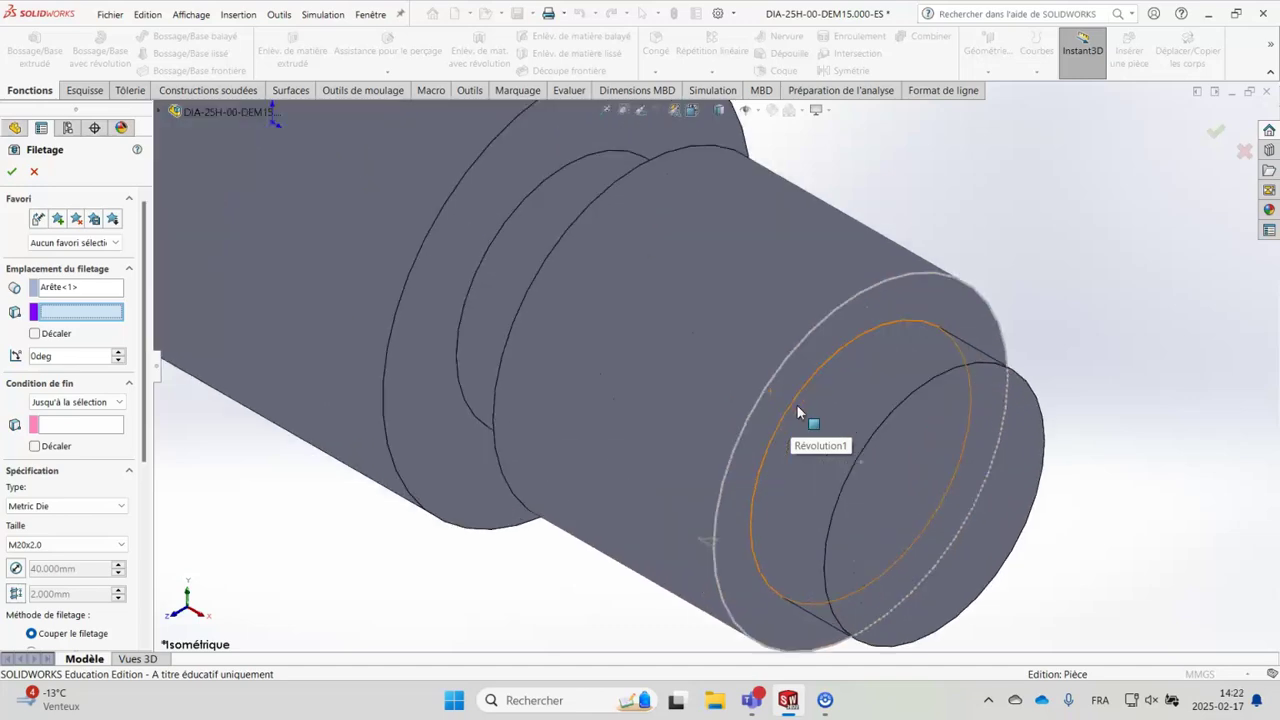
{"action": "left_click", "coordinate": [783, 386]}
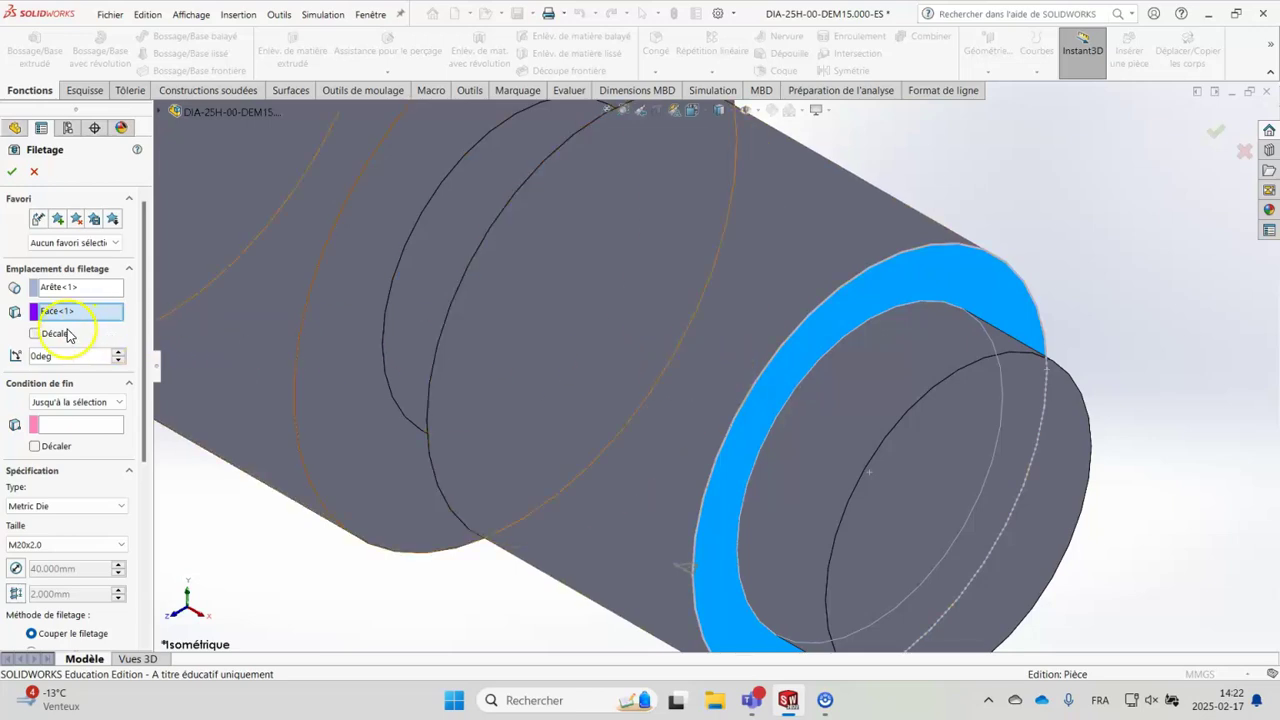
Set the thread to end at the middle cylinder's opposite end face, next to the groove beside the large cylinder.
{"action": "left_click", "coordinate": [62, 426]}
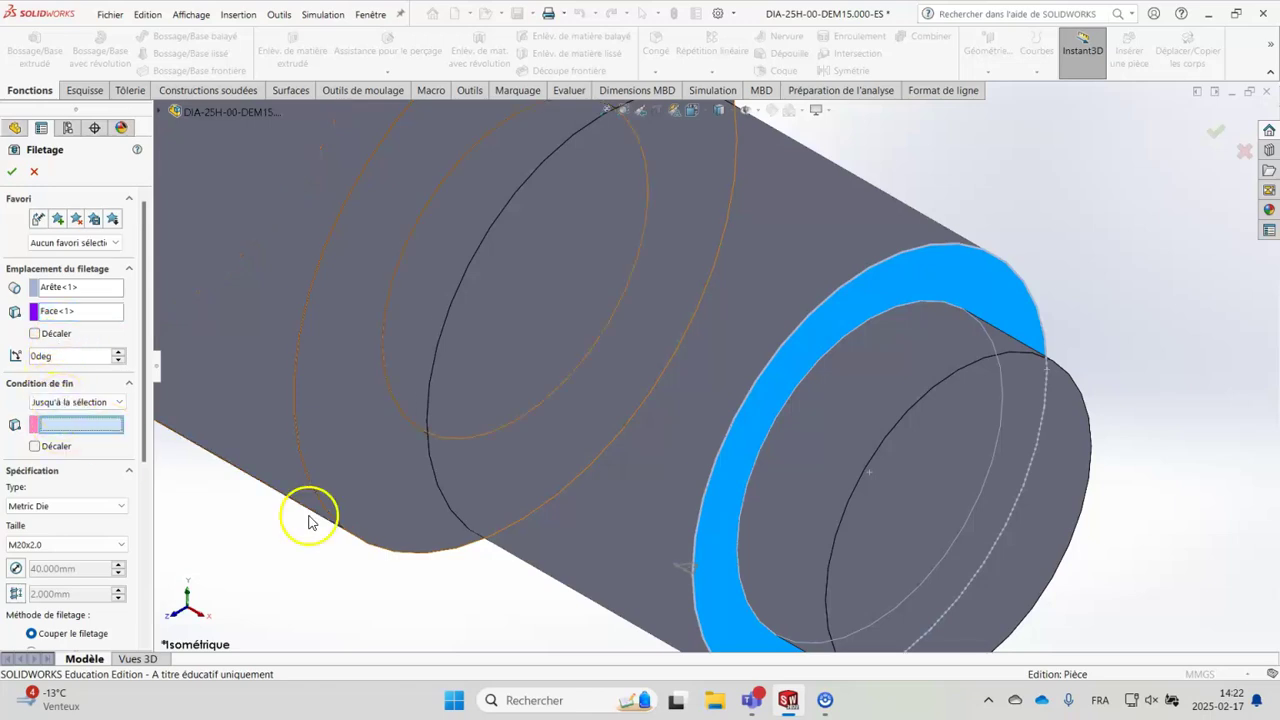
{"action": "scroll", "coordinate": [395, 578], "scroll_direction": "up", "scroll_amount": 3}
{"action": "middle_click_drag", "start_coordinate": [409, 571], "coordinate": [494, 583]}
{"action": "left_click", "coordinate": [705, 215]}
{"action": "middle_click_drag", "start_coordinate": [1031, 460], "coordinate": [968, 450]}
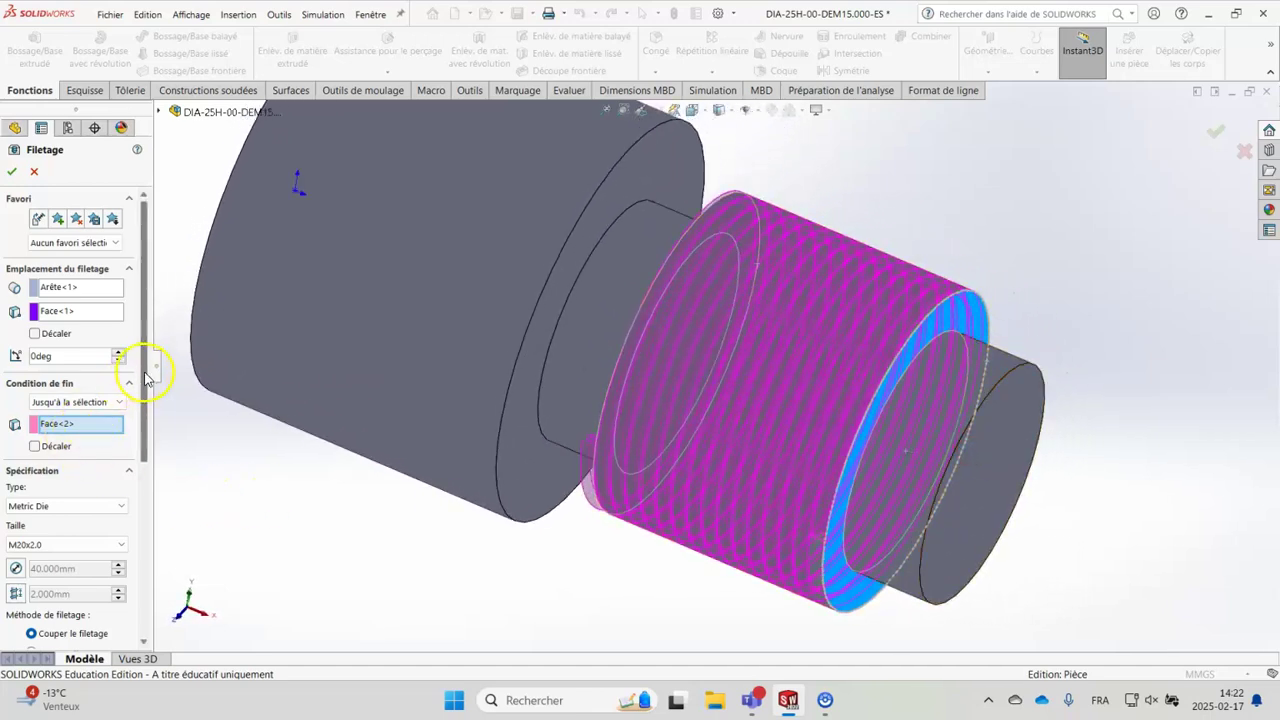
Specify a Metric Die thread of size M20x2.0 and create the thread cut.
{"action": "left_click_drag", "start_coordinate": [145, 373], "coordinate": [140, 494]}
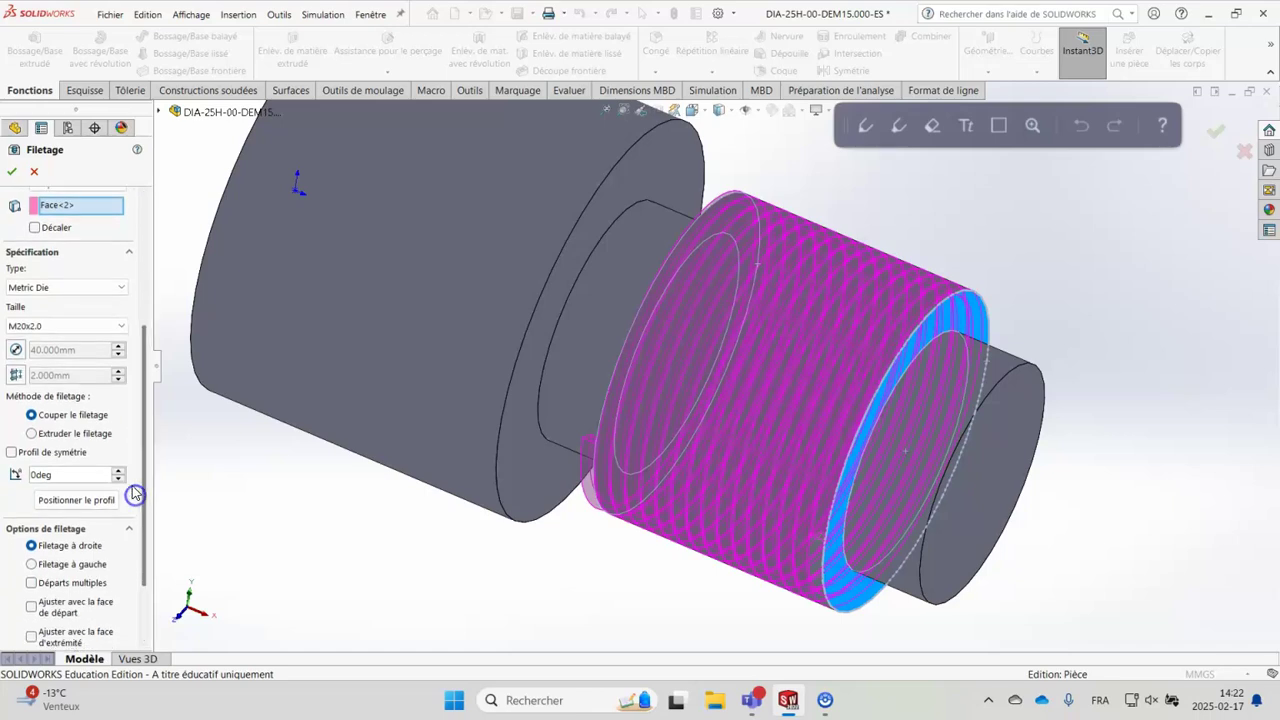
{"action": "left_click", "coordinate": [112, 290]}
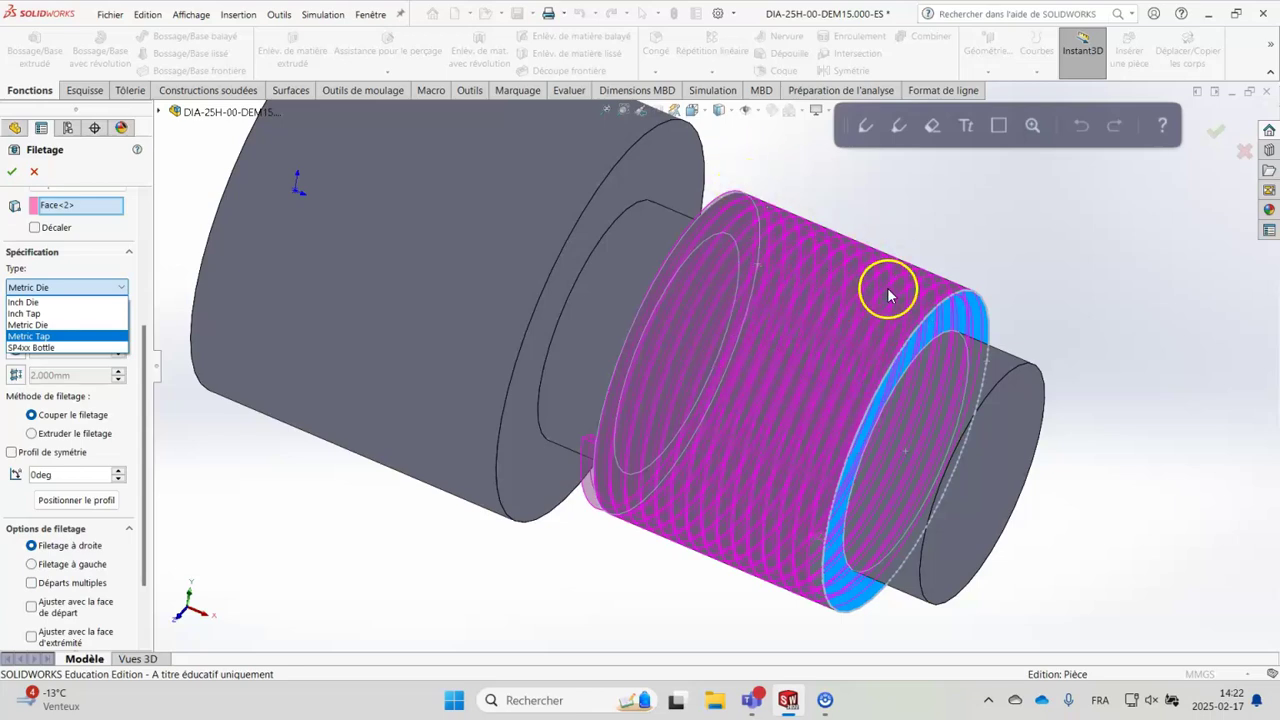
{"action": "left_click", "coordinate": [57, 325]}
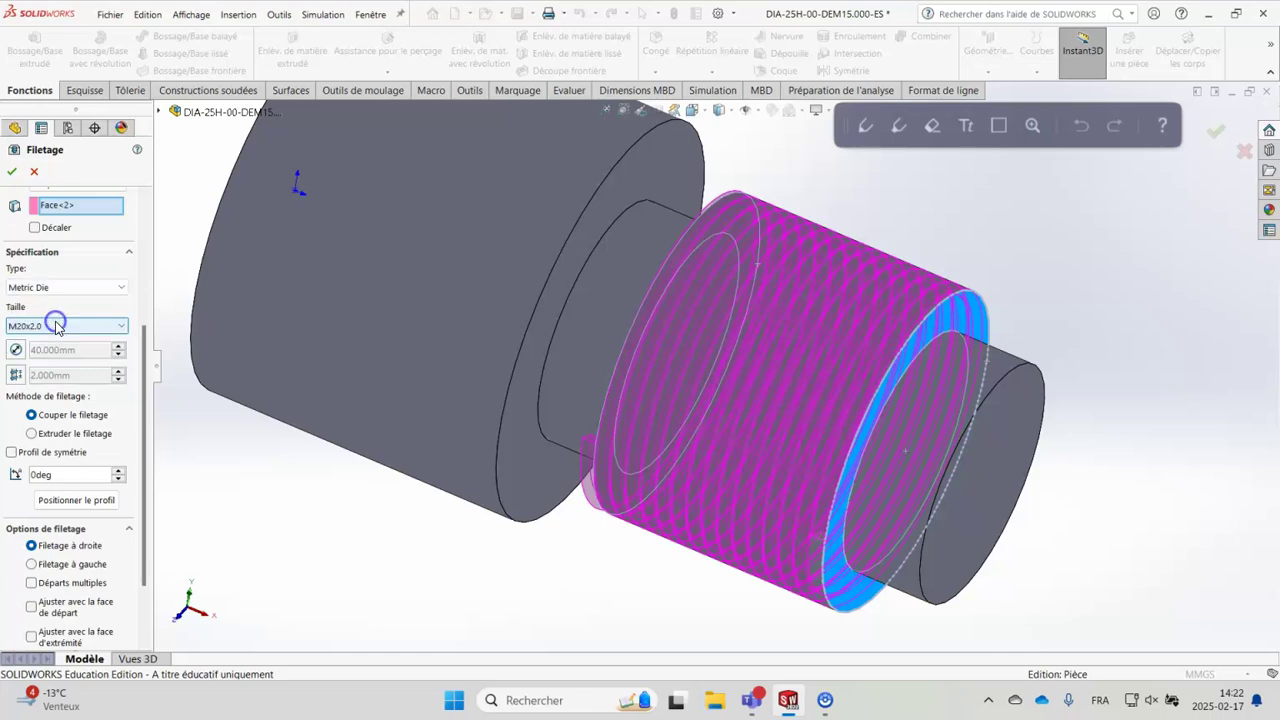
{"action": "left_click", "coordinate": [48, 288]}
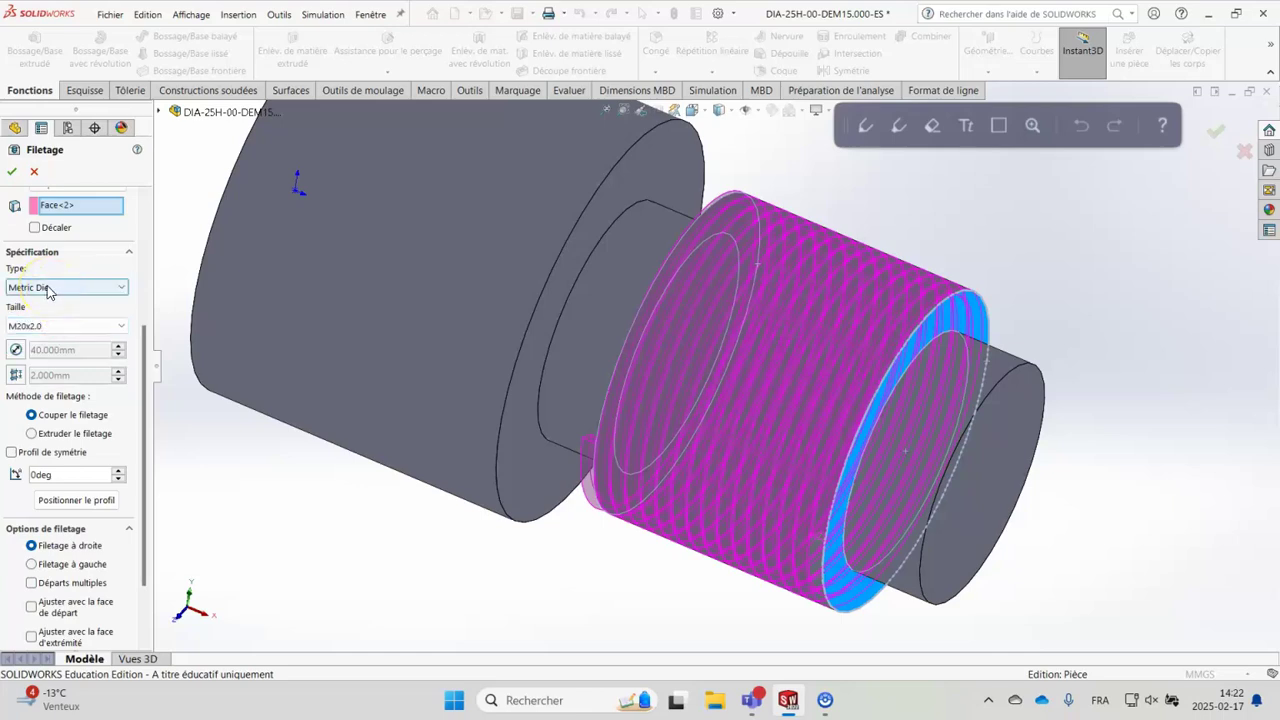
{"action": "left_click", "coordinate": [40, 326]}
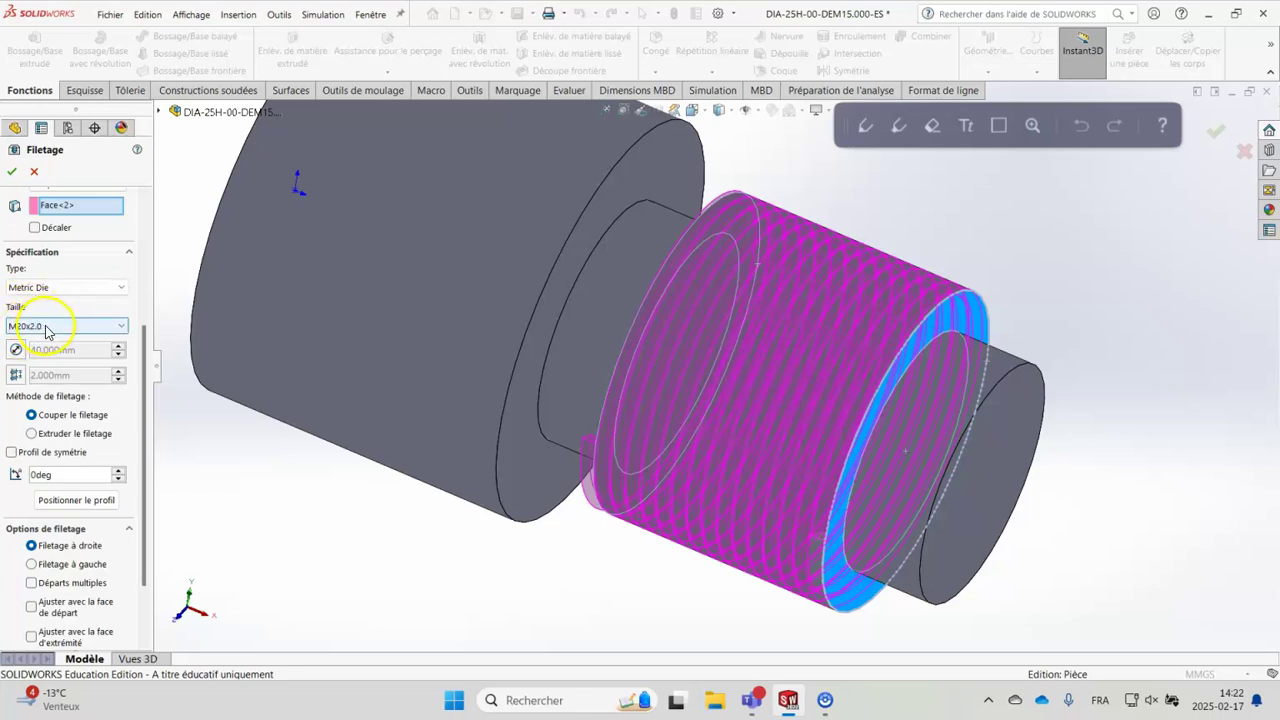
{"action": "left_click", "coordinate": [45, 332]}
{"action": "left_click", "coordinate": [177, 400]}
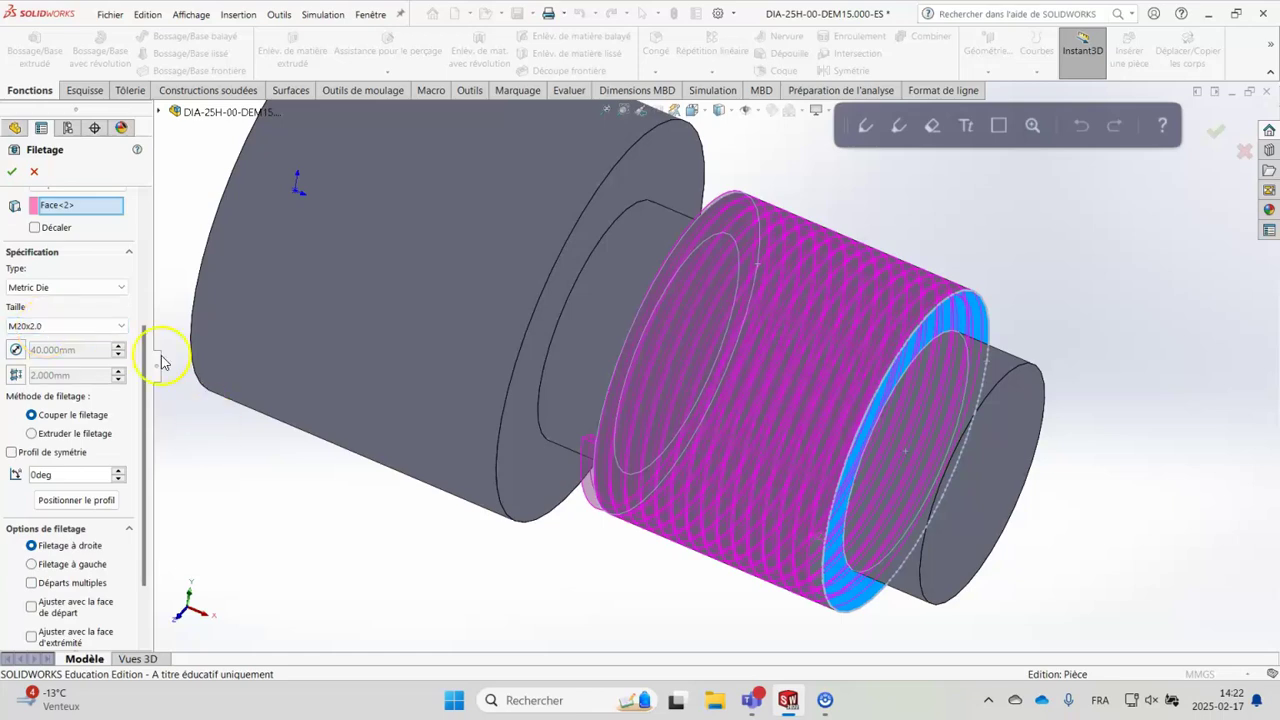
{"action": "left_click", "coordinate": [13, 172]}
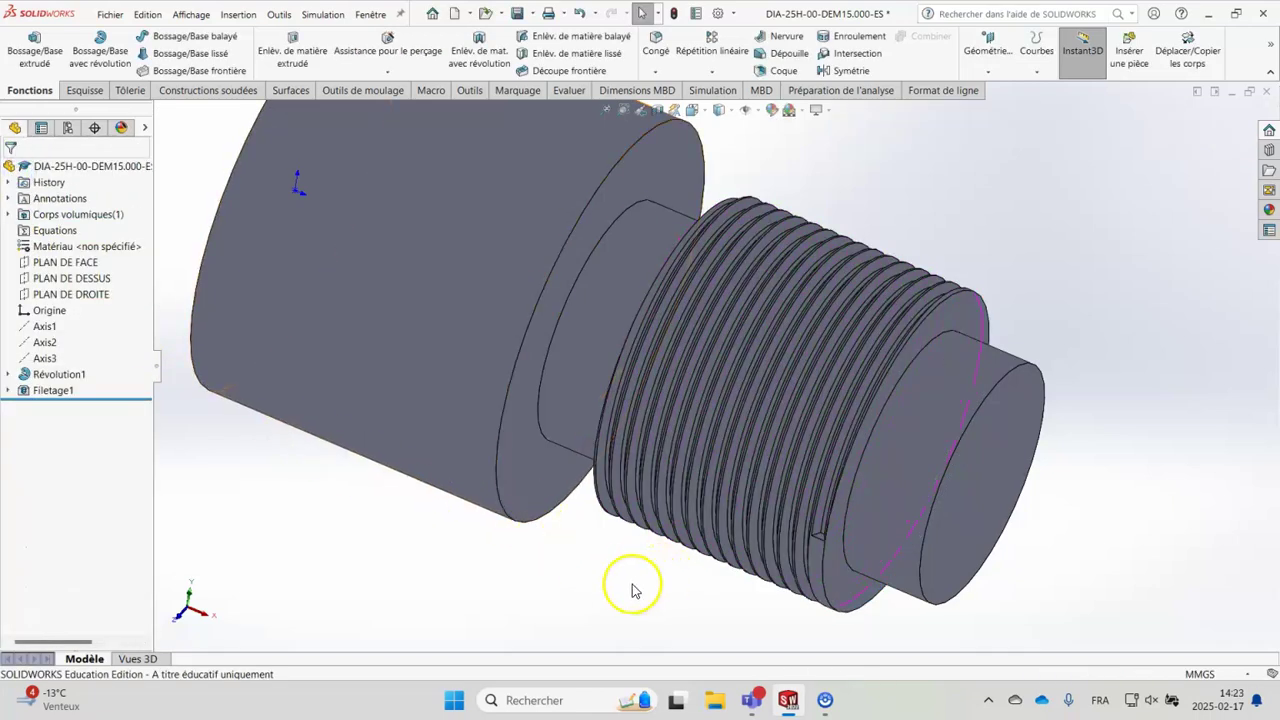
Examine the thread's tooth profile and how the cut begins at the shoulder near the shaft's small end.
{"action": "scroll", "coordinate": [631, 591], "scroll_direction": "up", "scroll_amount": 1}
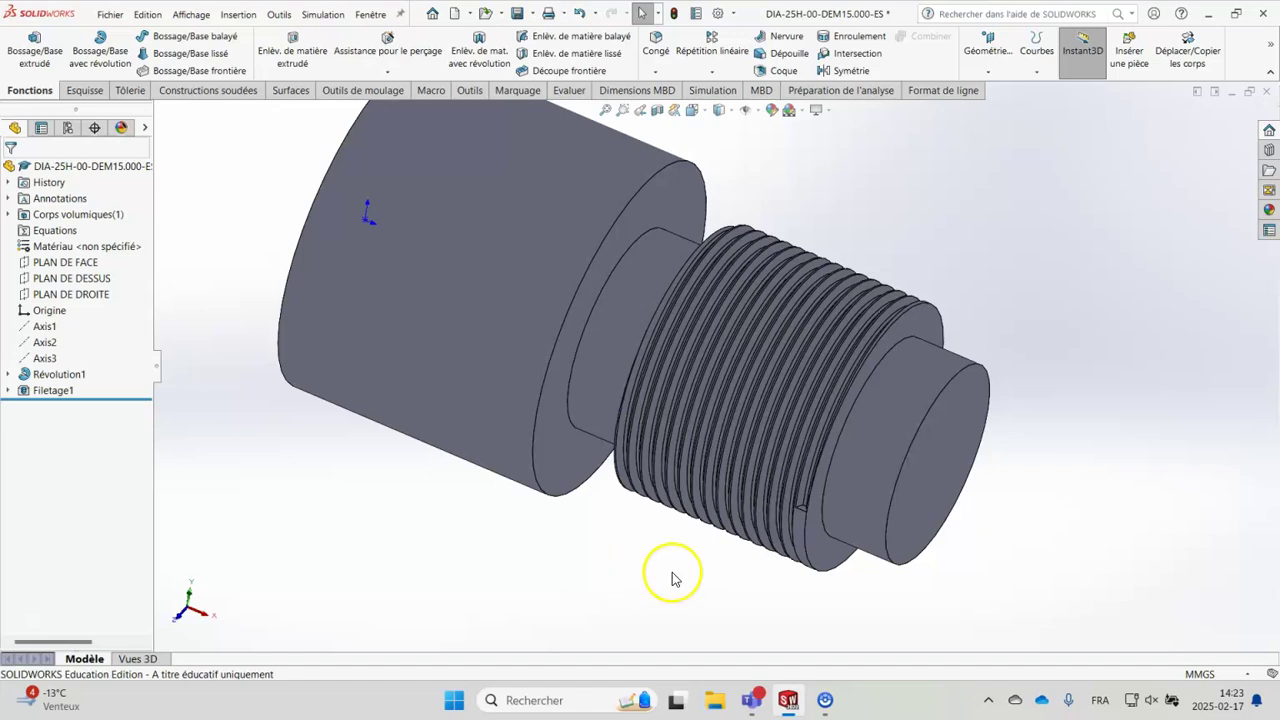
{"action": "middle_click_drag", "start_coordinate": [699, 587], "coordinate": [726, 596]}
{"action": "mouse_move", "coordinate": [886, 594]}
{"action": "middle_mouse_down"}
{"action": "mouse_move", "coordinate": [866, 580]}
{"action": "mouse_move", "coordinate": [880, 594]}
{"action": "middle_mouse_up"}
{"action": "scroll", "coordinate": [866, 591], "scroll_direction": "down", "scroll_amount": 5}
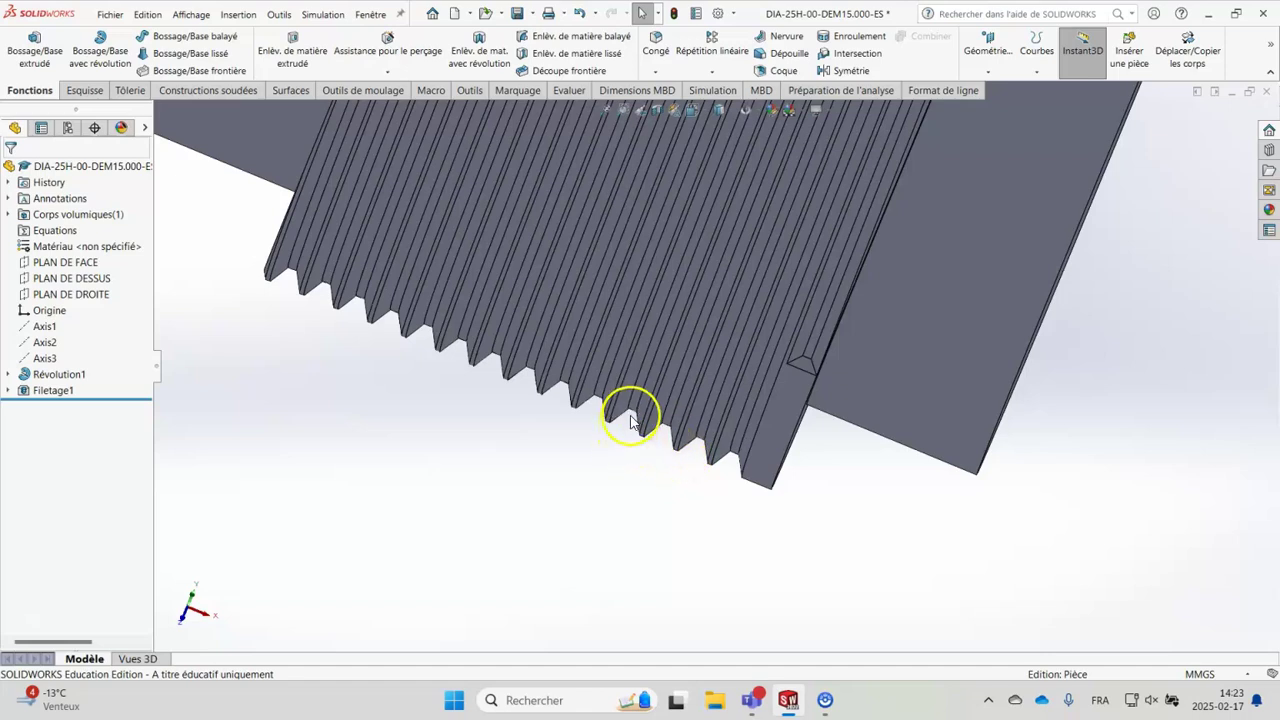
{"action": "middle_click_drag", "start_coordinate": [877, 511], "coordinate": [855, 470]}
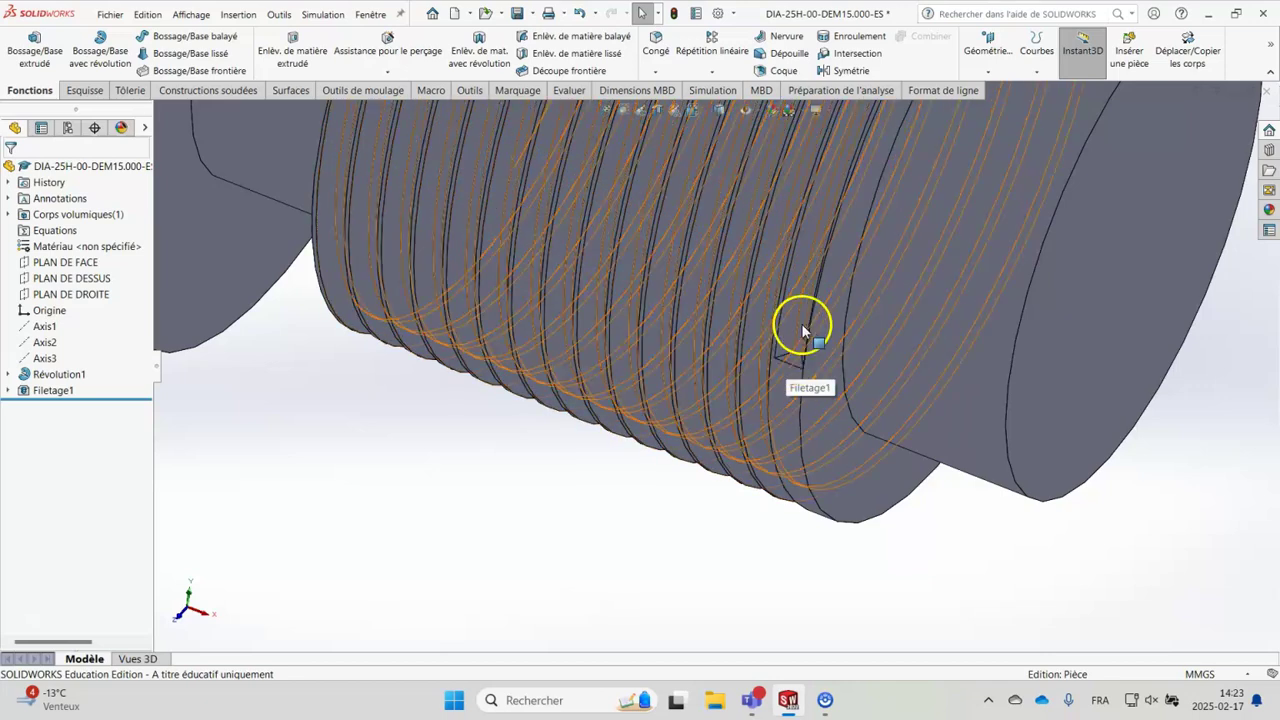
{"action": "scroll", "coordinate": [709, 551], "scroll_direction": "up", "scroll_amount": 3}
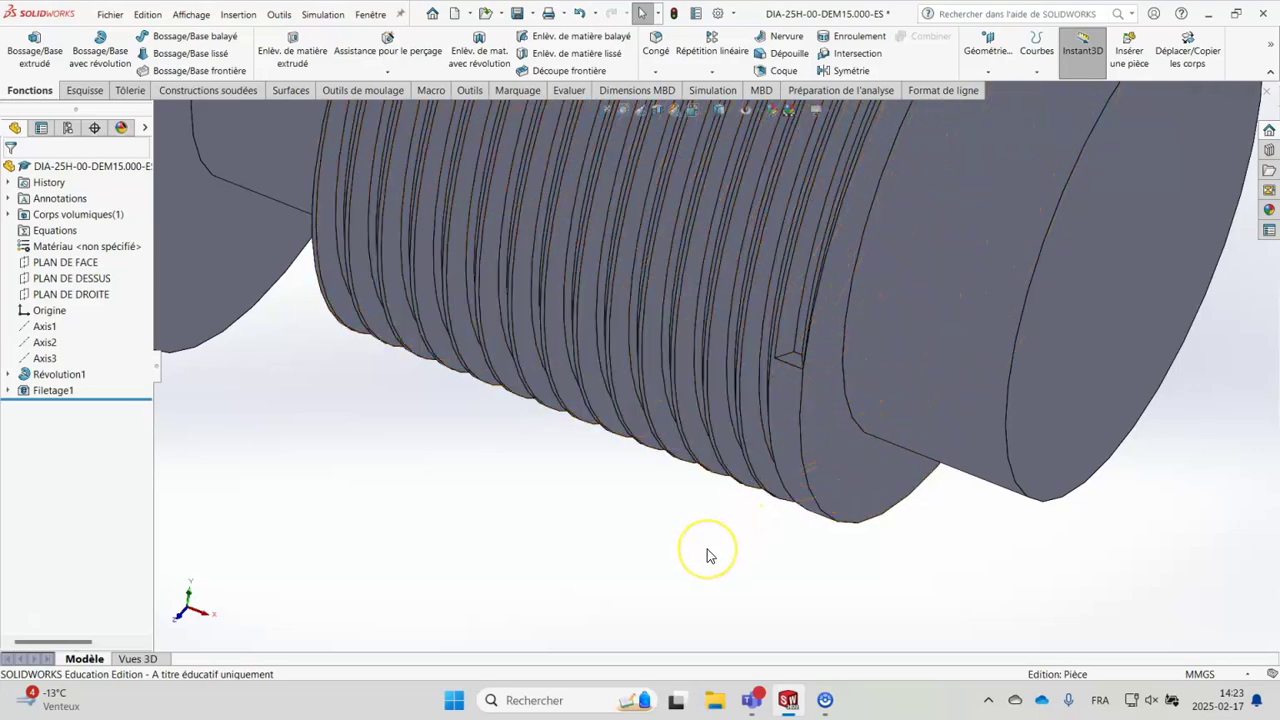
{"action": "mouse_move", "coordinate": [707, 555]}
{"action": "middle_mouse_down"}
{"action": "mouse_move", "coordinate": [691, 529]}
{"action": "mouse_move", "coordinate": [726, 549]}
{"action": "middle_mouse_up"}
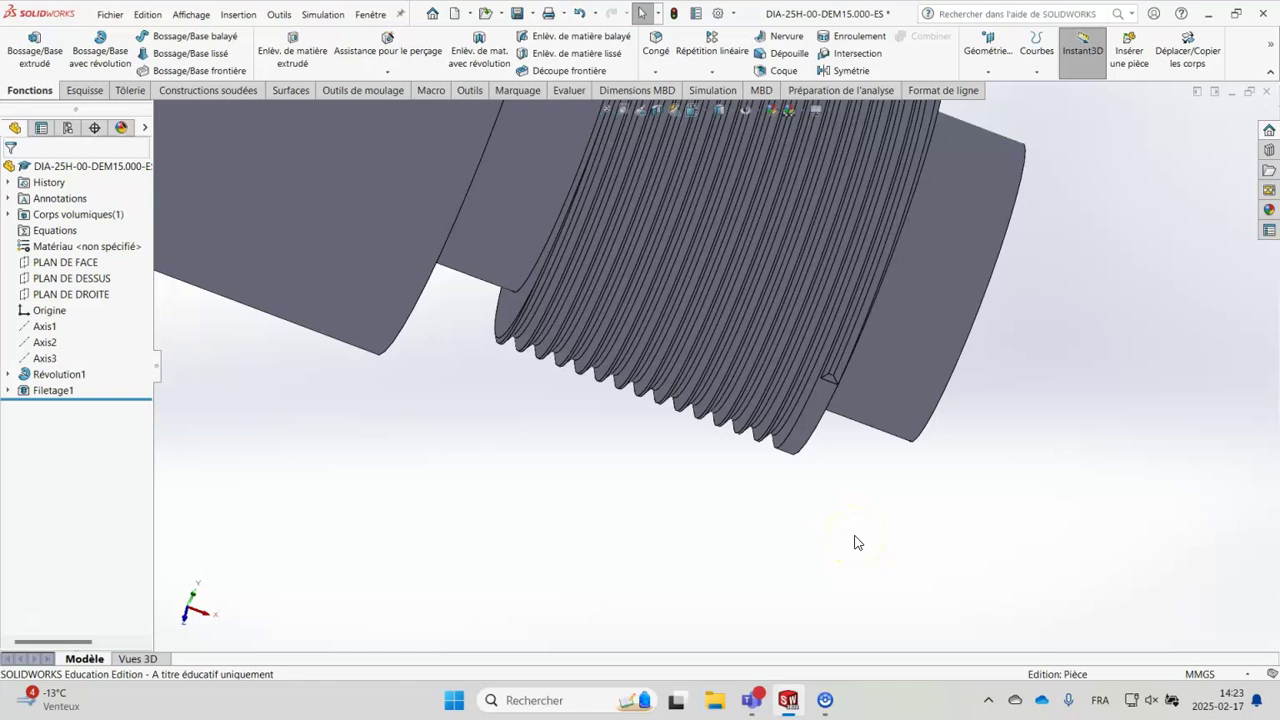
{"action": "left_click", "coordinate": [834, 386]}
{"action": "left_click", "coordinate": [838, 518]}
{"action": "scroll", "coordinate": [876, 531], "scroll_direction": "down", "scroll_amount": 1}
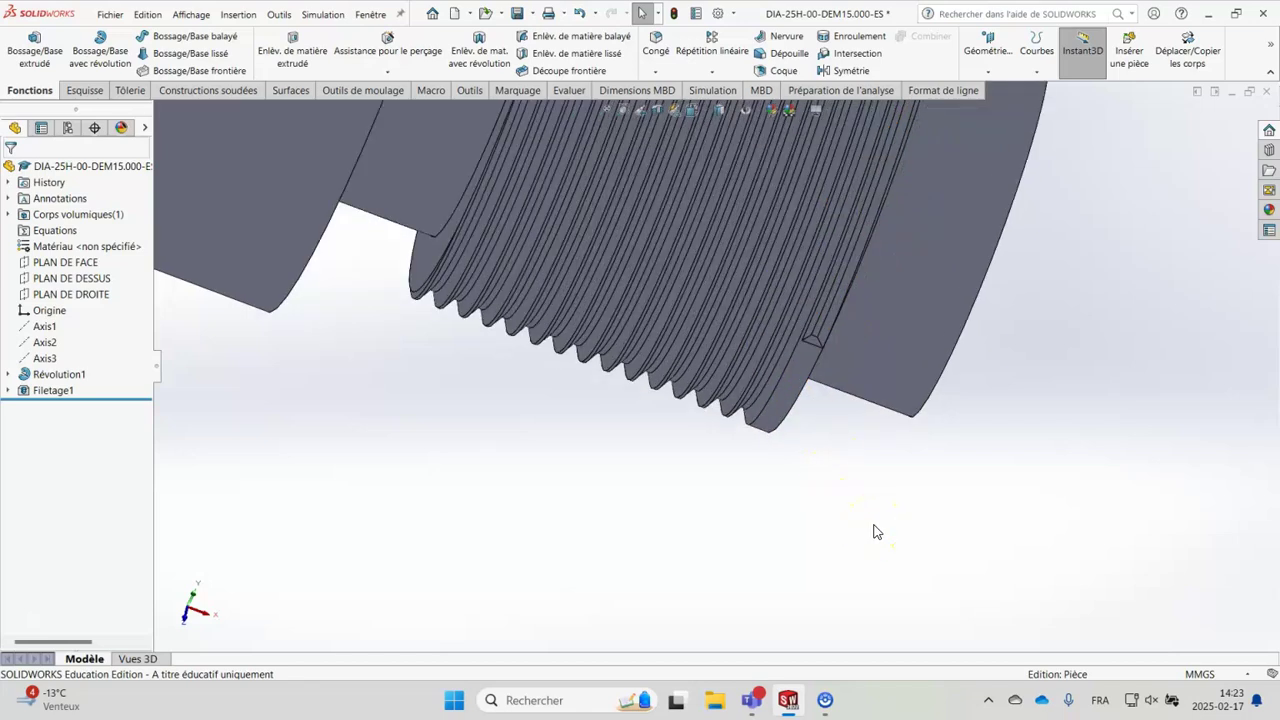
{"action": "scroll", "coordinate": [876, 531], "scroll_direction": "up", "scroll_amount": 1}
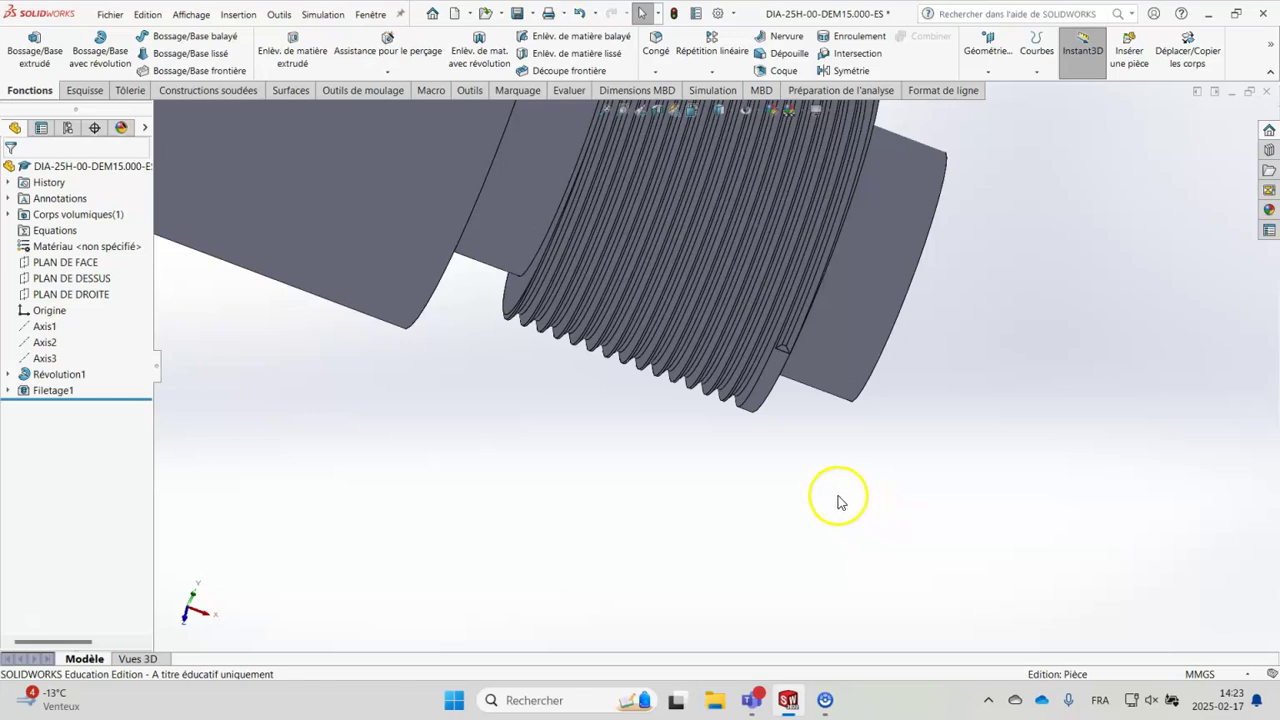
Edit the thread feature and enable a 2 mm offset for its start location.
{"action": "left_click", "coordinate": [47, 391]}
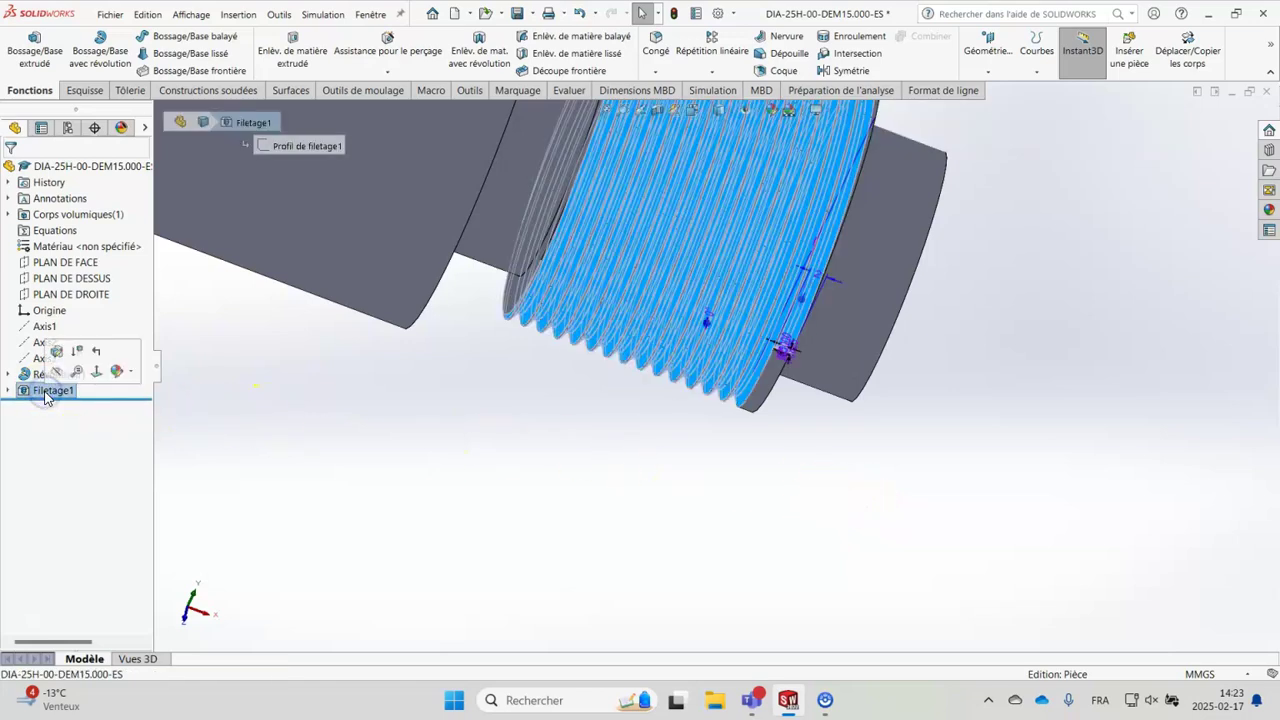
{"action": "left_click", "coordinate": [56, 352]}
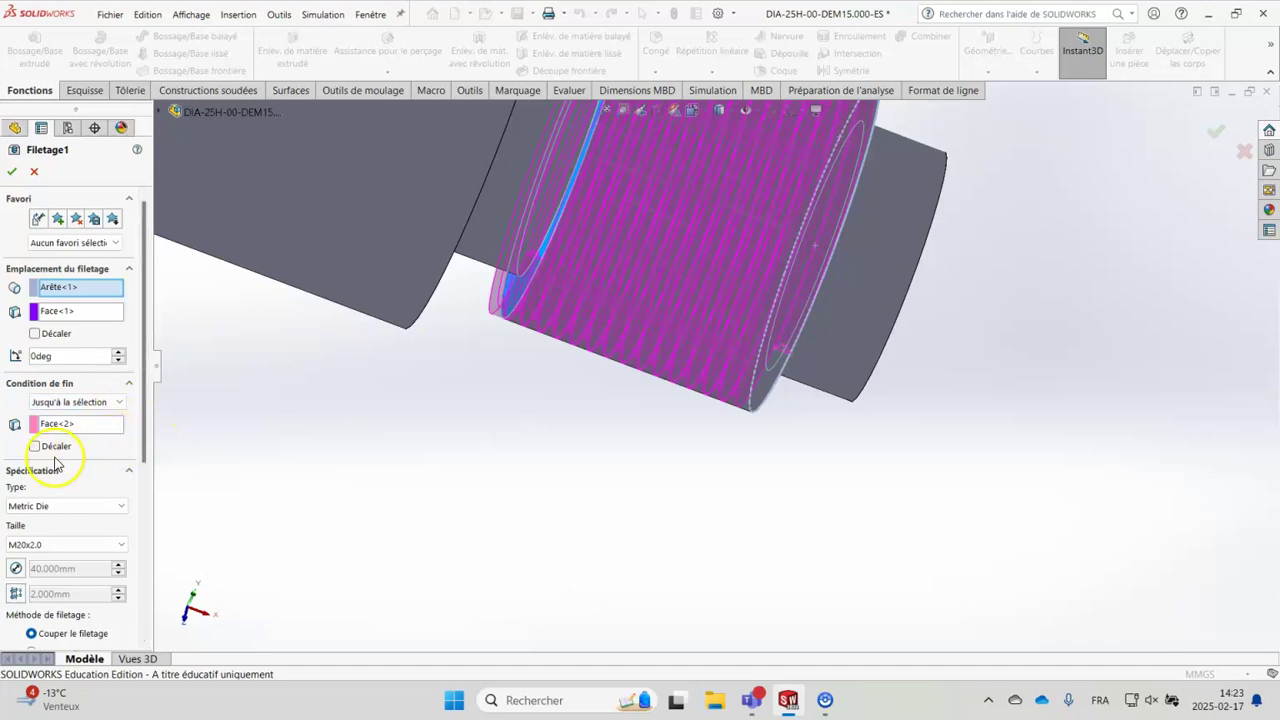
{"action": "left_click", "coordinate": [36, 334]}
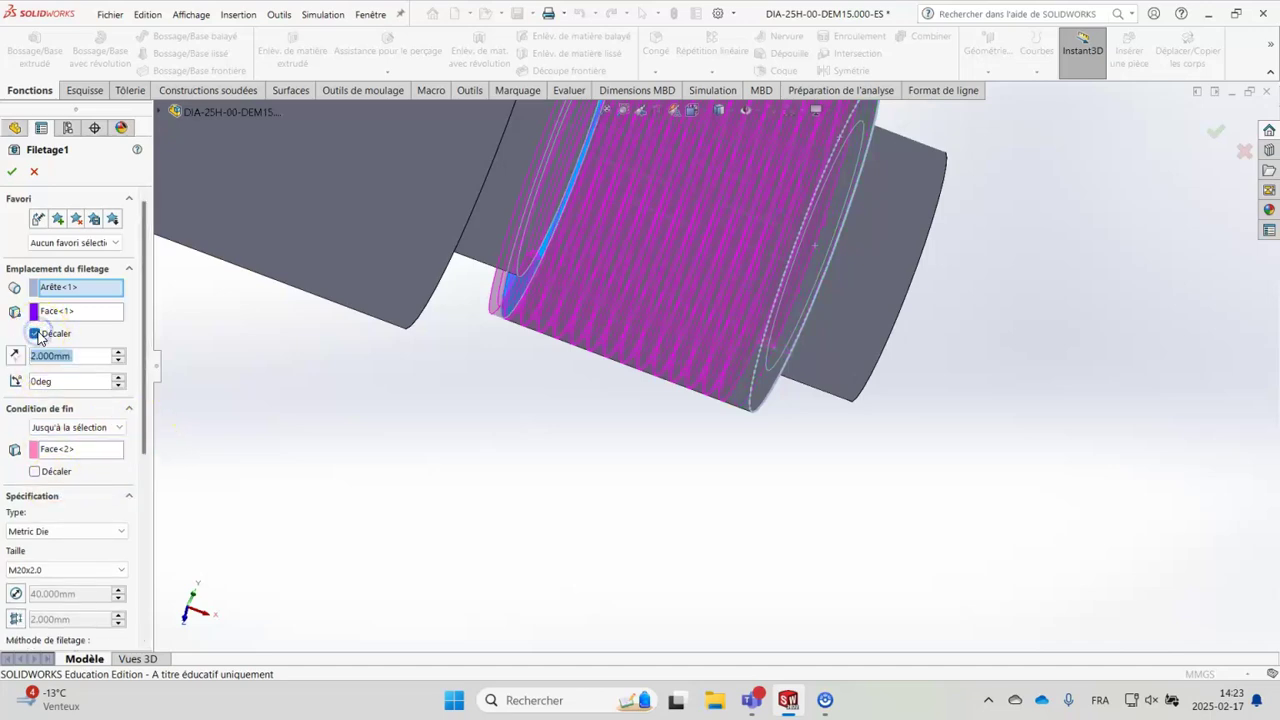
{"action": "left_click", "coordinate": [850, 487]}
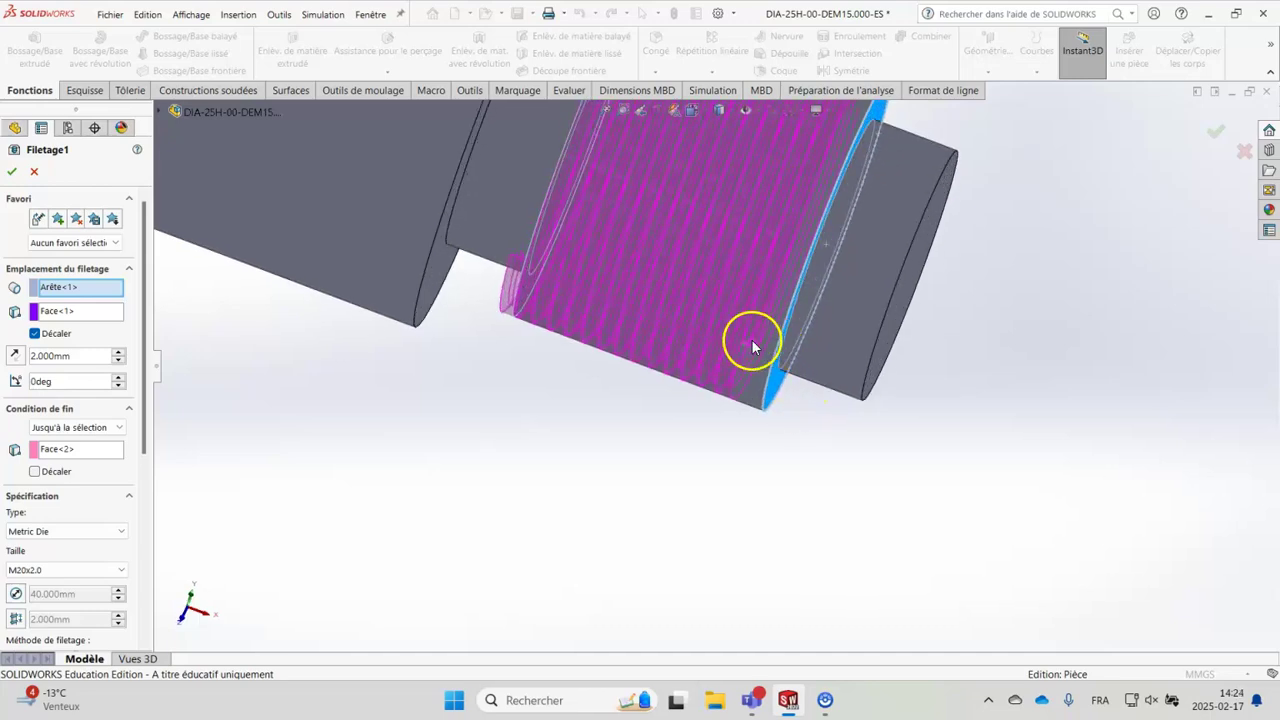
{"action": "middle_click_drag", "start_coordinate": [775, 402], "coordinate": [800, 437]}
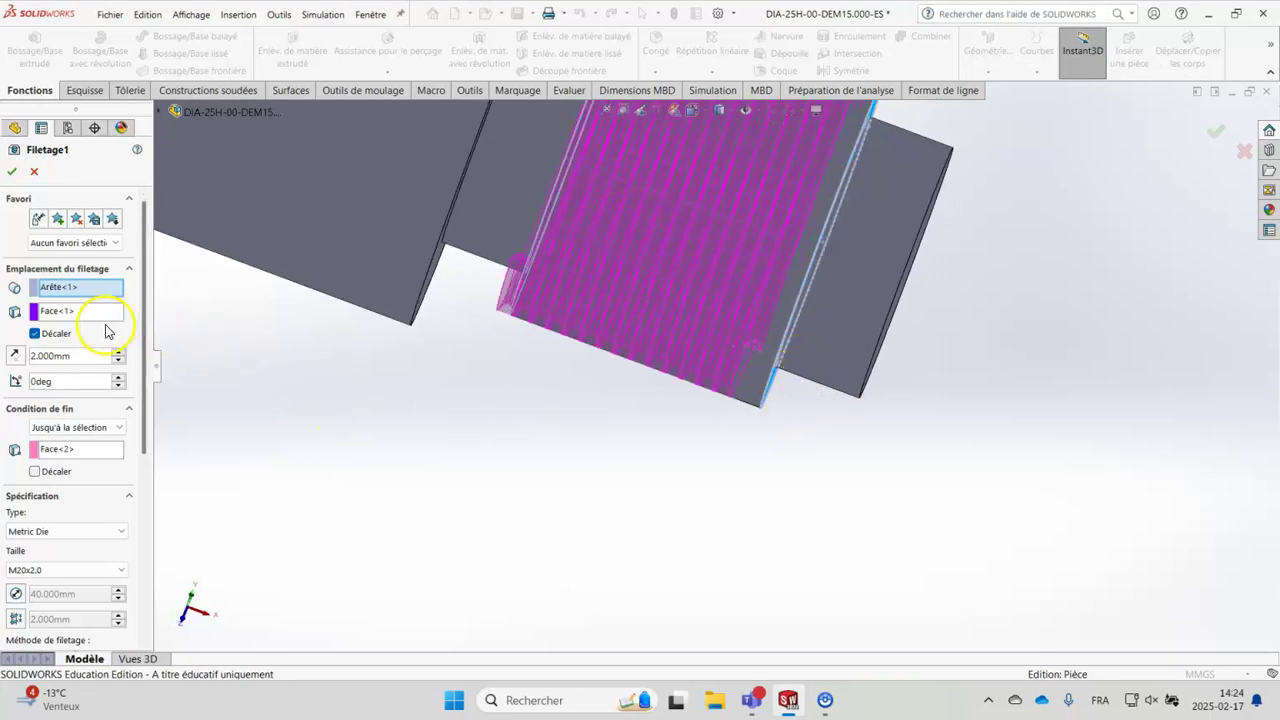
Reverse the thread's start offset so it begins beyond the shoulder face, and apply the edit.
{"action": "left_click", "coordinate": [15, 358]}
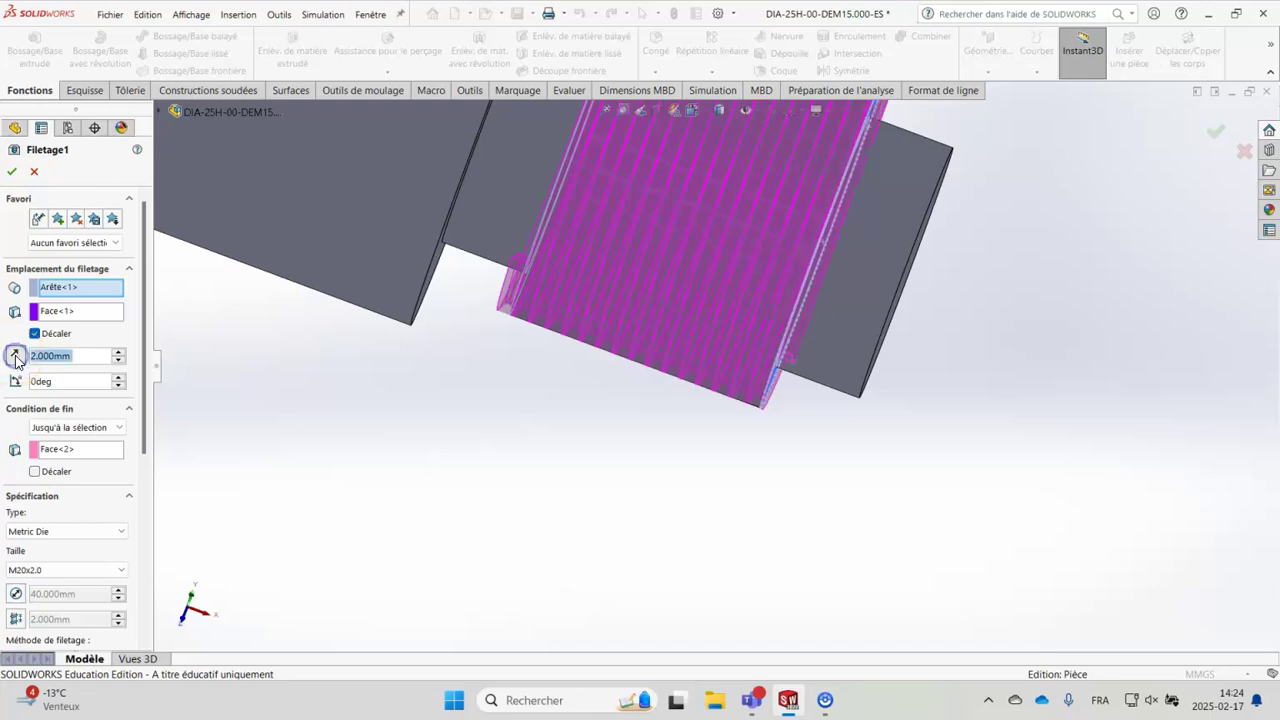
{"action": "scroll", "coordinate": [795, 385], "scroll_direction": "down", "scroll_amount": 4}
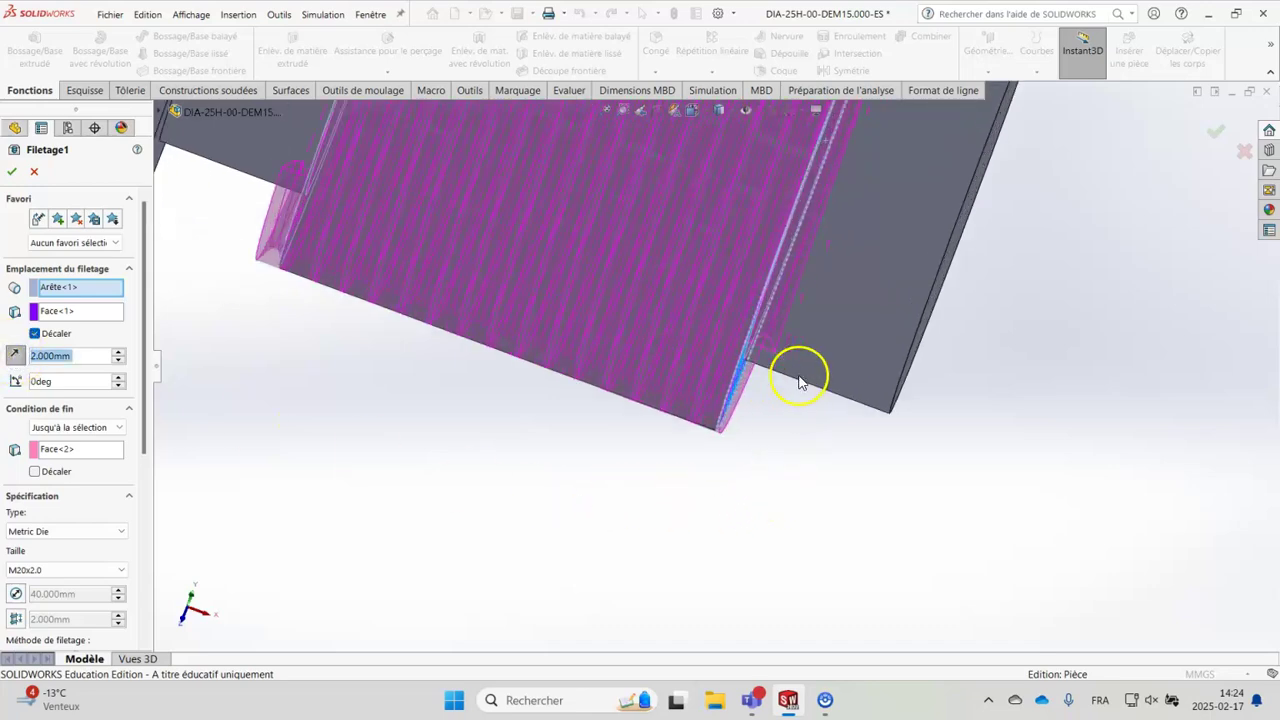
{"action": "middle_click_drag", "start_coordinate": [734, 371], "coordinate": [668, 485]}
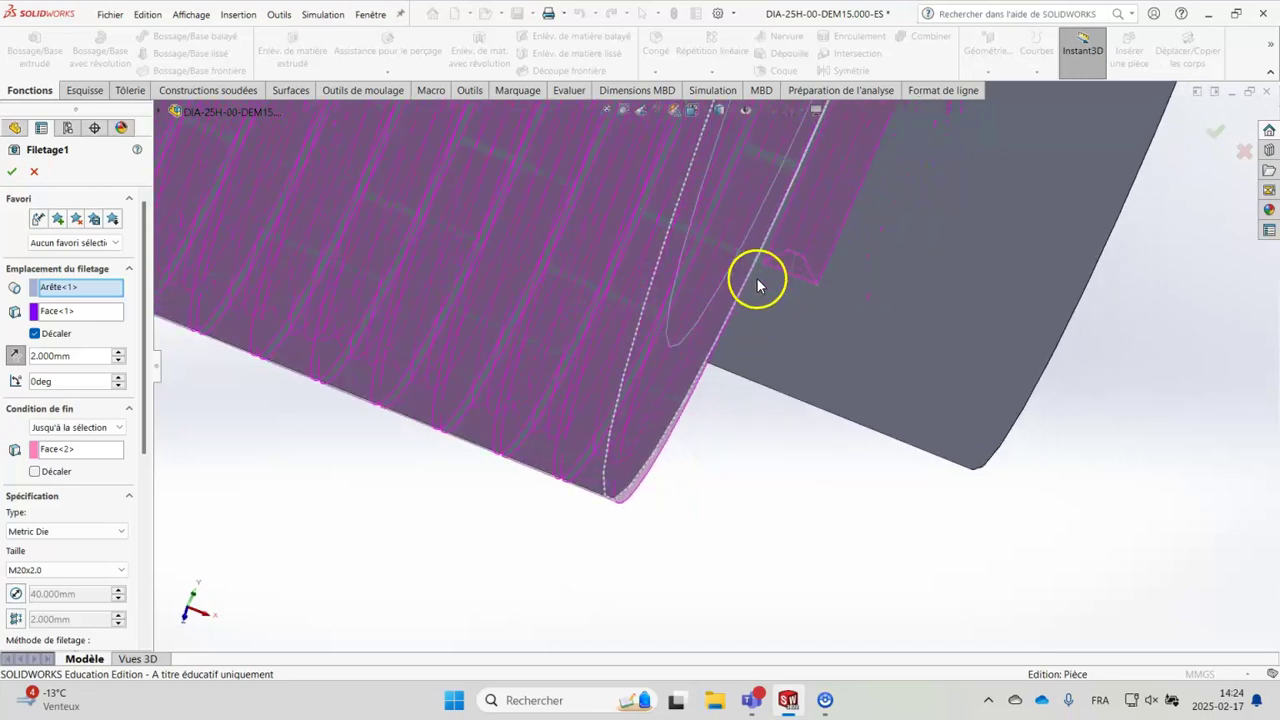
{"action": "middle_click_drag", "start_coordinate": [755, 453], "coordinate": [780, 492]}
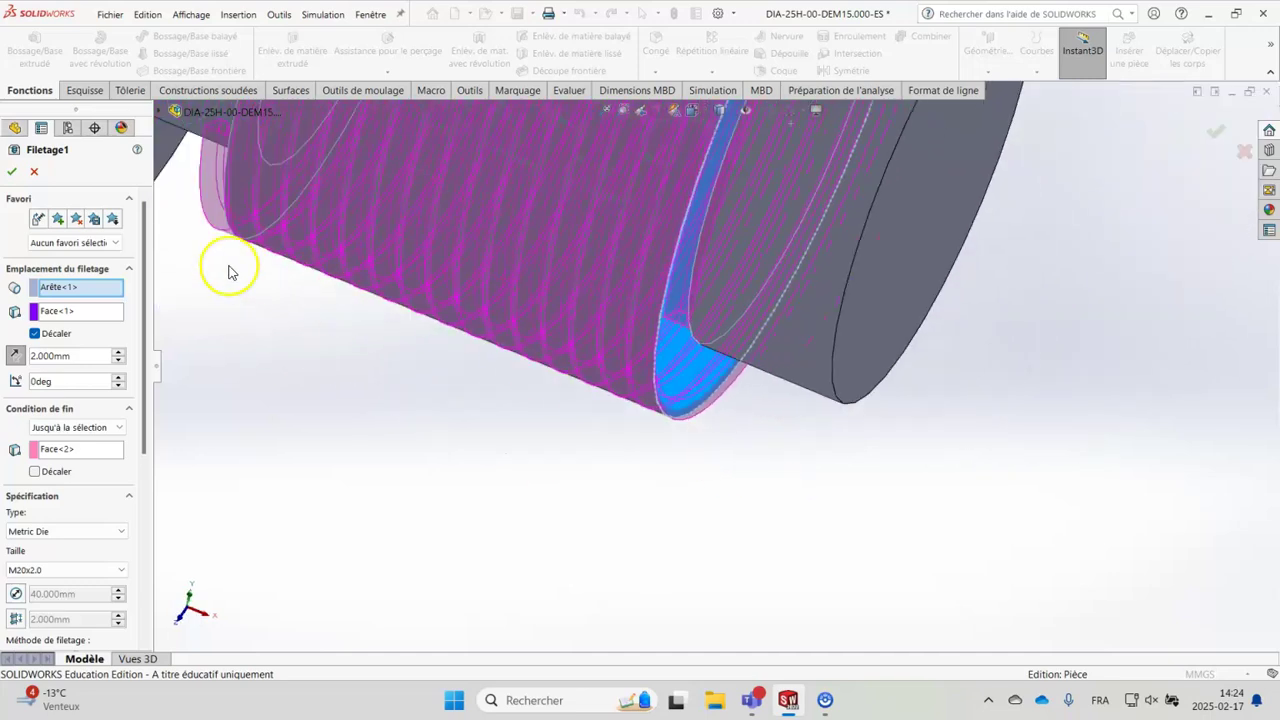
{"action": "left_click", "coordinate": [11, 172]}
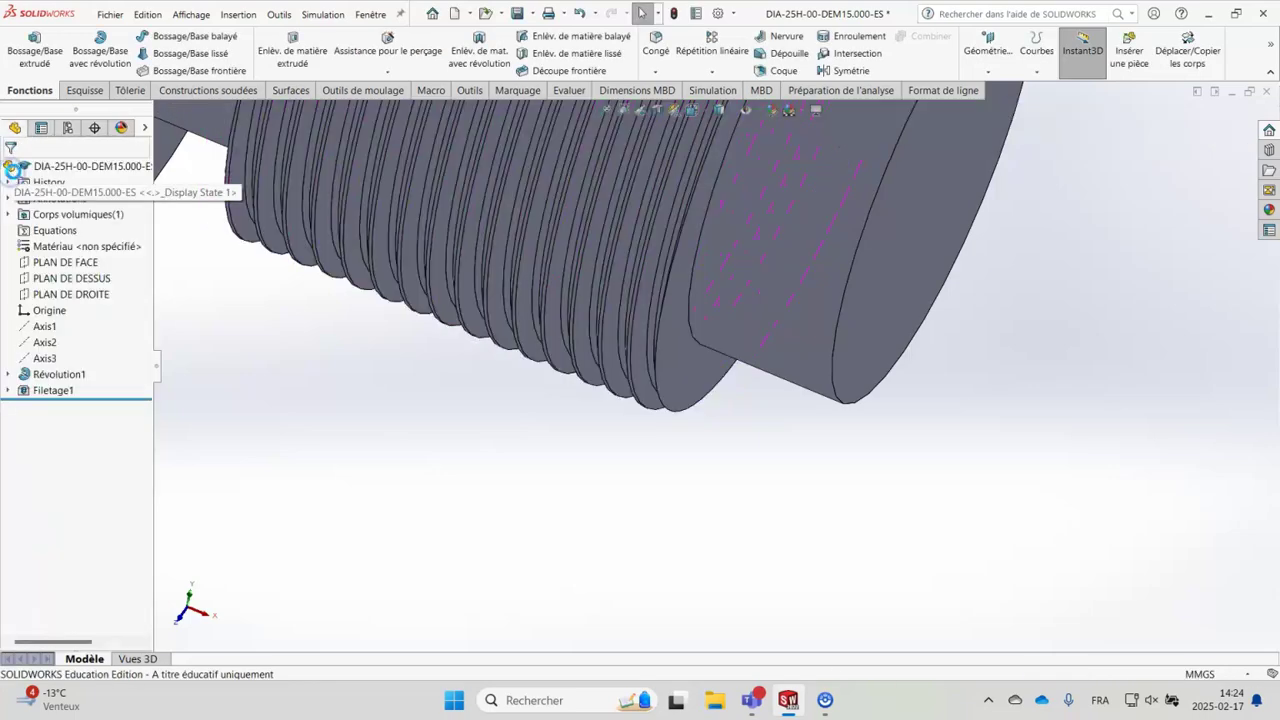
{"action": "middle_click_drag", "start_coordinate": [473, 493], "coordinate": [655, 497]}
{"action": "scroll", "coordinate": [903, 390], "scroll_direction": "up", "scroll_amount": 2}
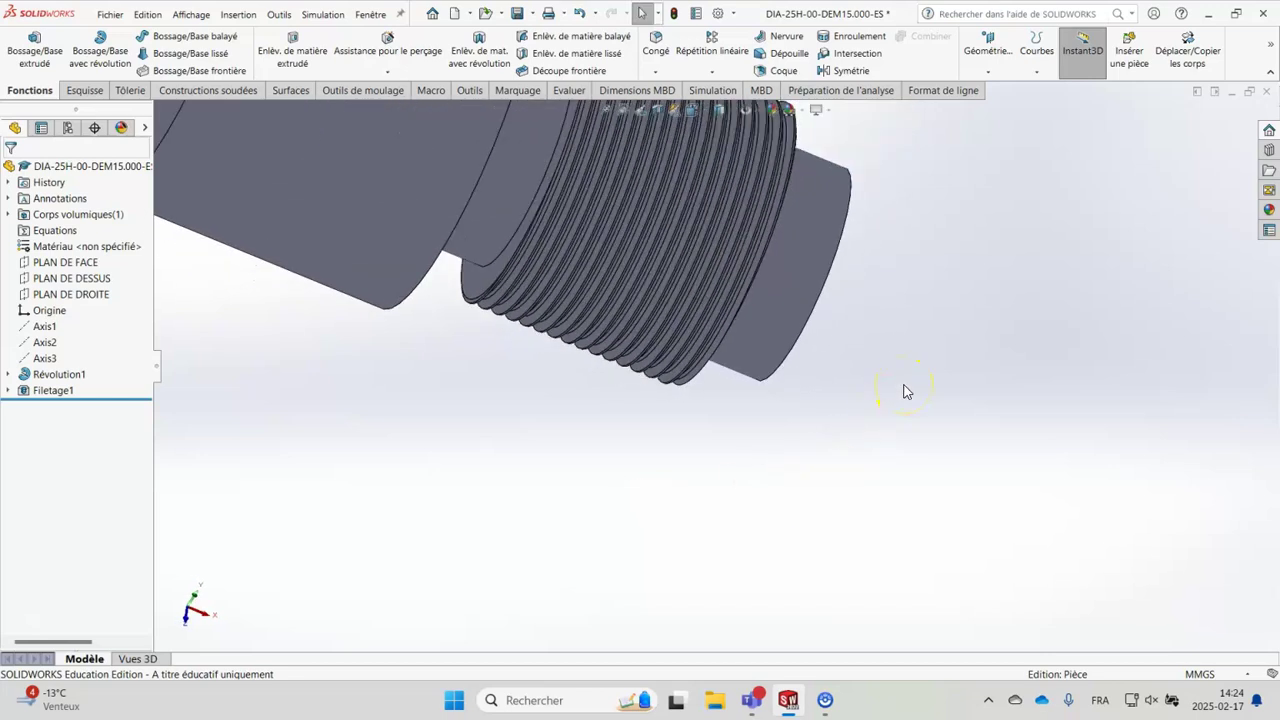
Inspect the offset thread from several angles, at the shoulder near the small end and at the undercut.
{"action": "scroll", "coordinate": [903, 390], "scroll_direction": "up", "scroll_amount": 2}
{"action": "mouse_move", "coordinate": [929, 322]}
{"action": "middle_mouse_down"}
{"action": "mouse_move", "coordinate": [914, 351]}
{"action": "mouse_move", "coordinate": [929, 331]}
{"action": "middle_mouse_up"}
{"action": "middle_click_drag", "start_coordinate": [655, 437], "coordinate": [657, 246]}
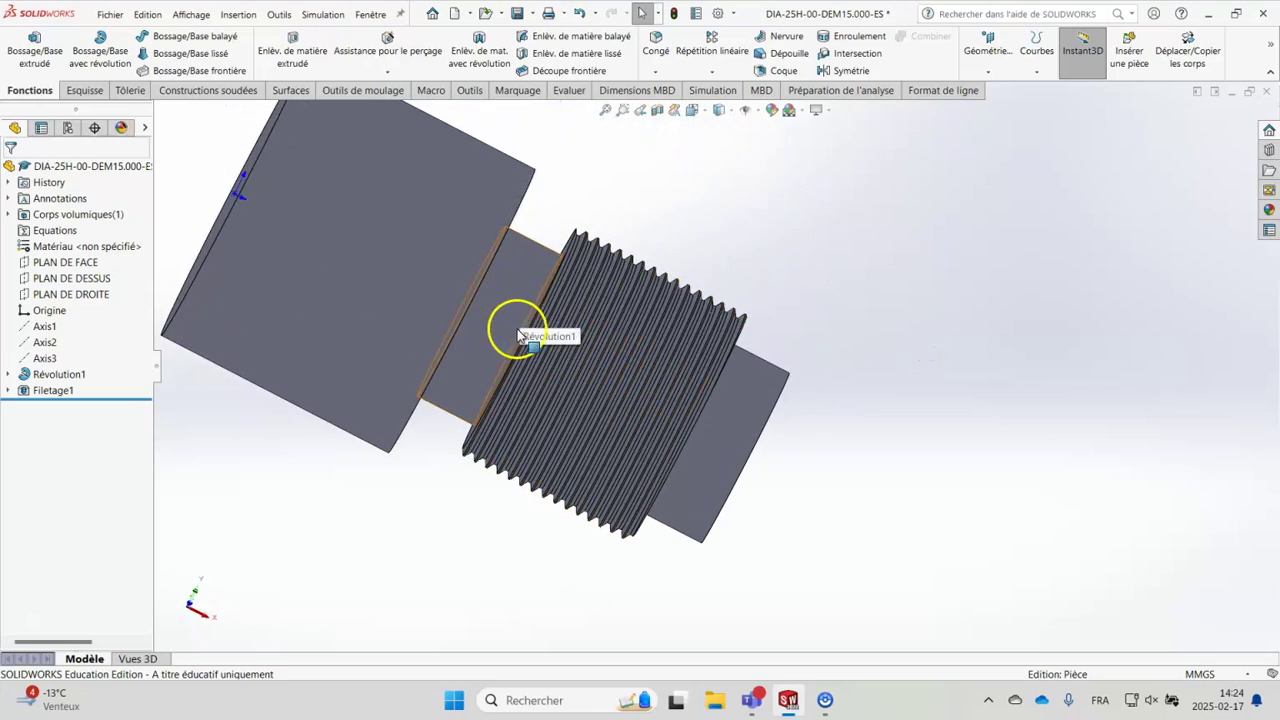
{"action": "middle_click_drag", "start_coordinate": [434, 551], "coordinate": [440, 518]}
{"action": "middle_click_drag", "start_coordinate": [855, 428], "coordinate": [815, 492]}
{"action": "middle_click_drag", "start_coordinate": [838, 449], "coordinate": [829, 443]}
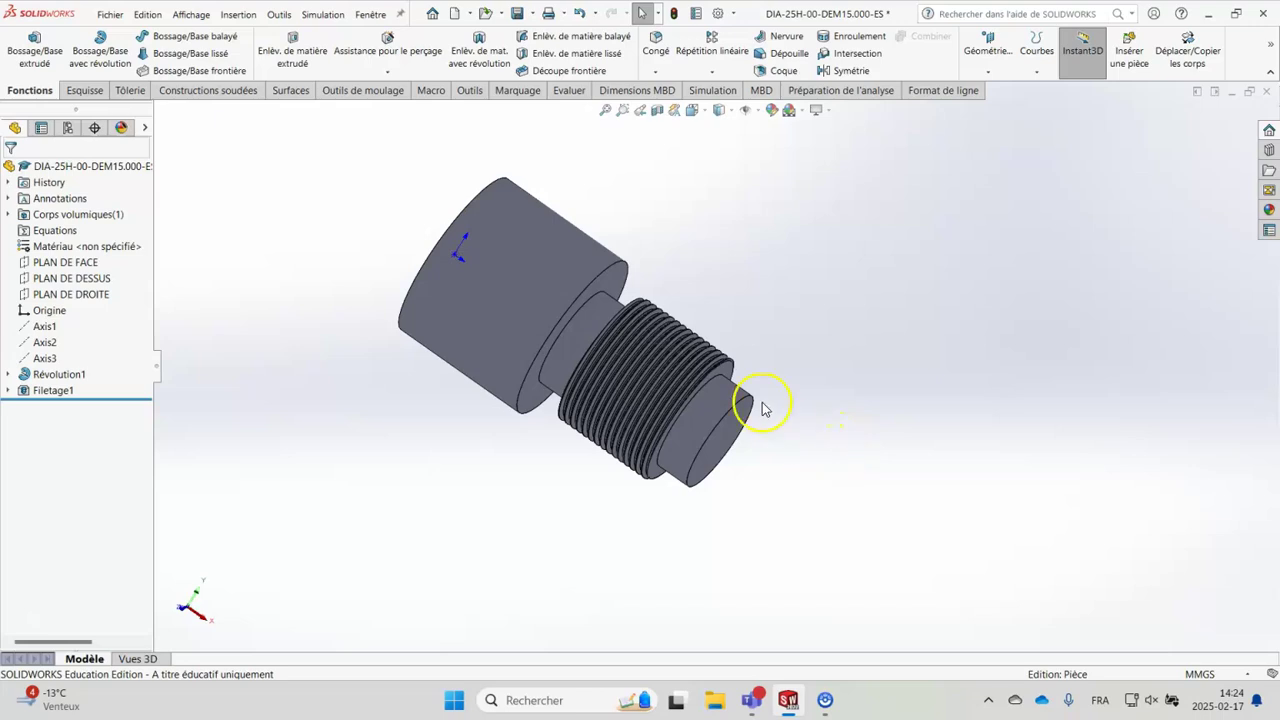
Reopen the thread feature, review its size, cut method and right-hand thread options, and accept it with the same settings.
{"action": "left_click", "coordinate": [50, 390]}
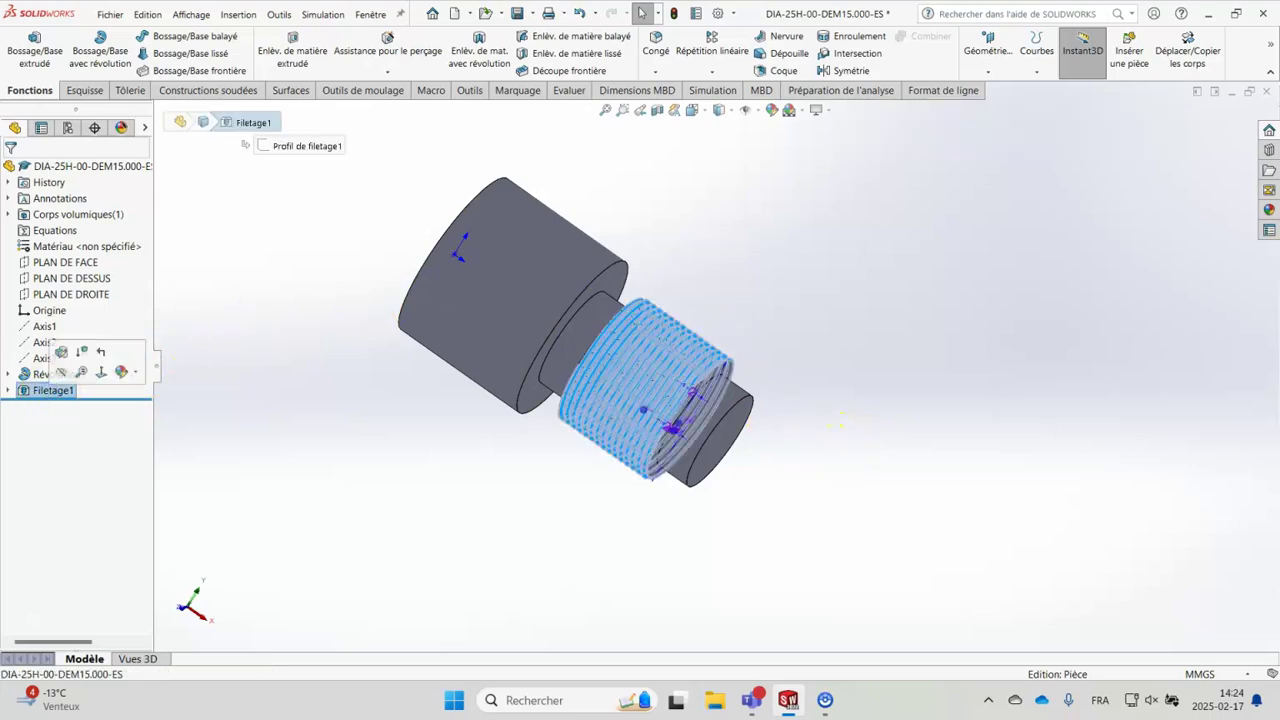
{"action": "left_click", "coordinate": [61, 352]}
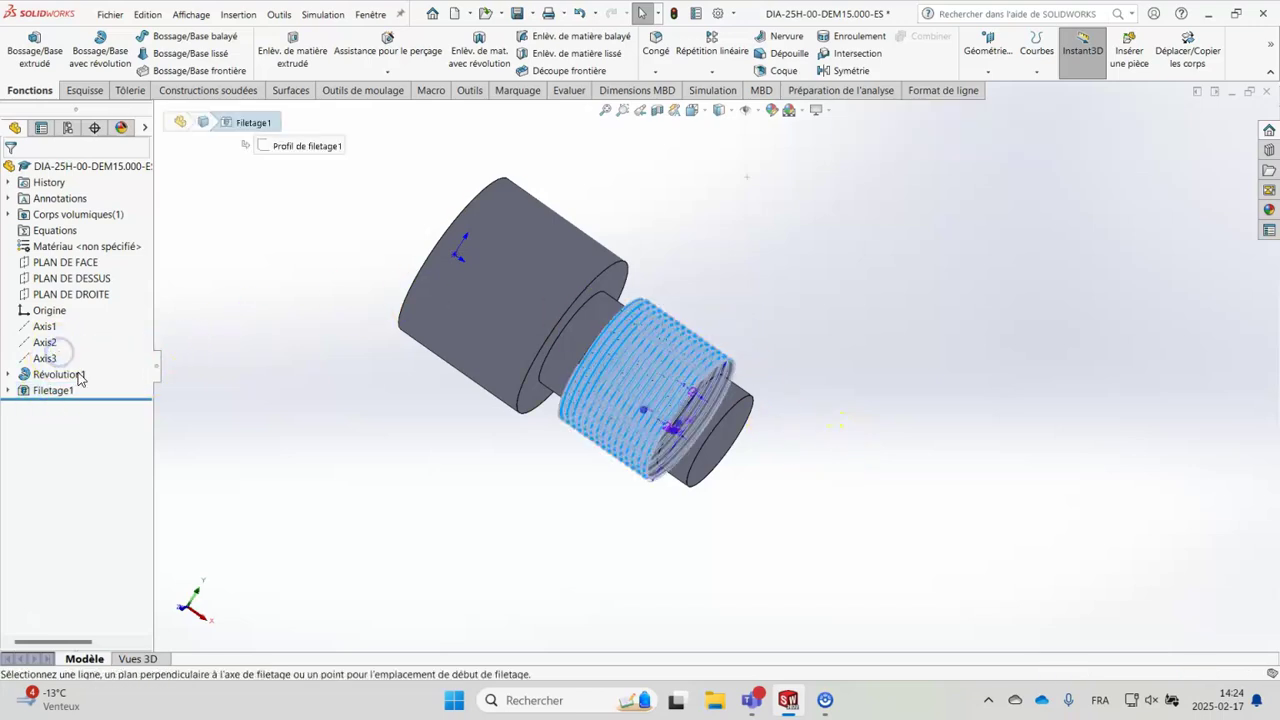
{"action": "mouse_move", "coordinate": [143, 334]}
{"action": "left_mouse_down"}
{"action": "mouse_move", "coordinate": [136, 508]}
{"action": "mouse_move", "coordinate": [134, 480]}
{"action": "left_mouse_up"}
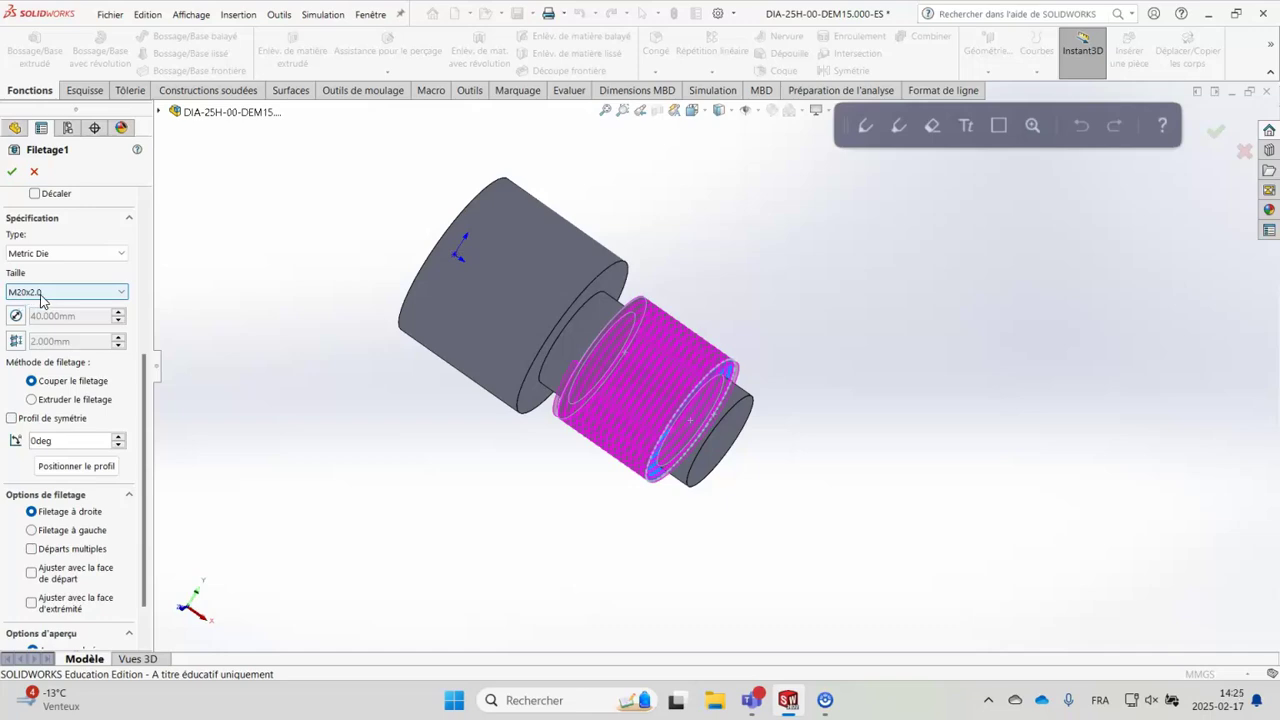
{"action": "left_click", "coordinate": [57, 381]}
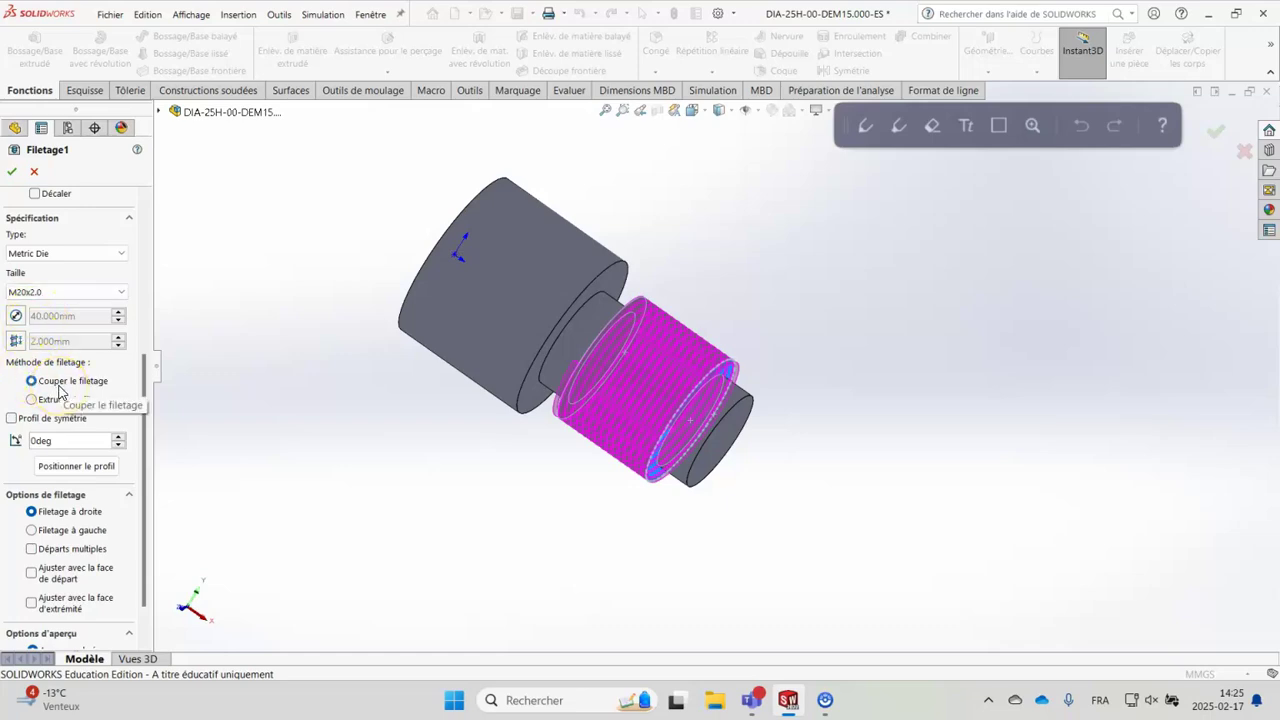
{"action": "left_click", "coordinate": [56, 388]}
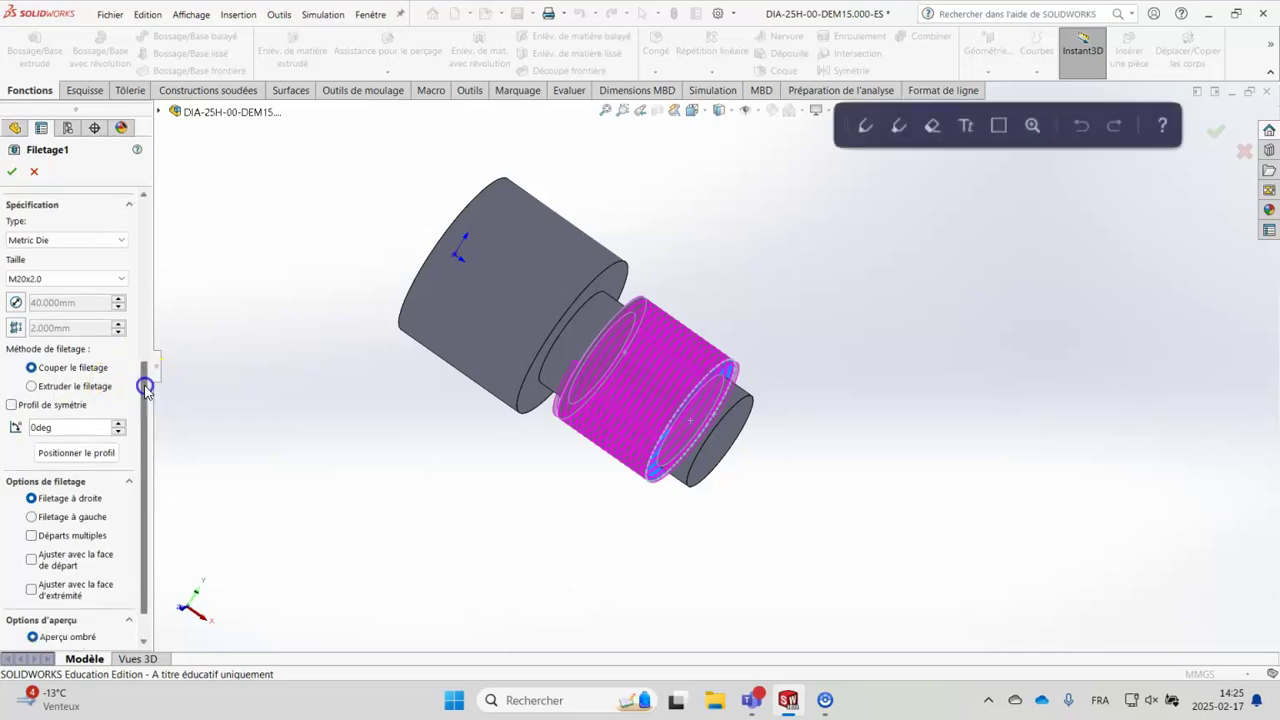
{"action": "left_click_drag", "start_coordinate": [146, 380], "coordinate": [144, 436]}
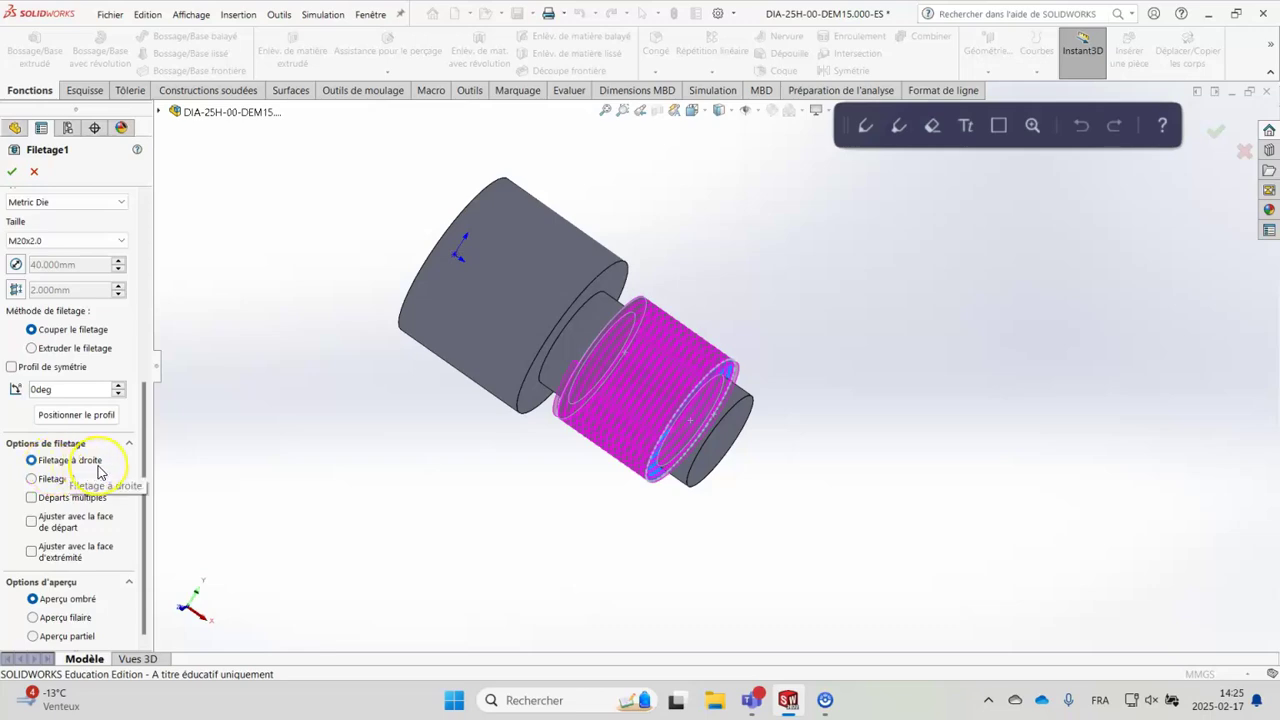
{"action": "left_click", "coordinate": [12, 173]}
Examine the thread's helical edges up close, and view the whole stepped shaft.
{"action": "scroll", "coordinate": [705, 401], "scroll_direction": "down", "scroll_amount": 4}
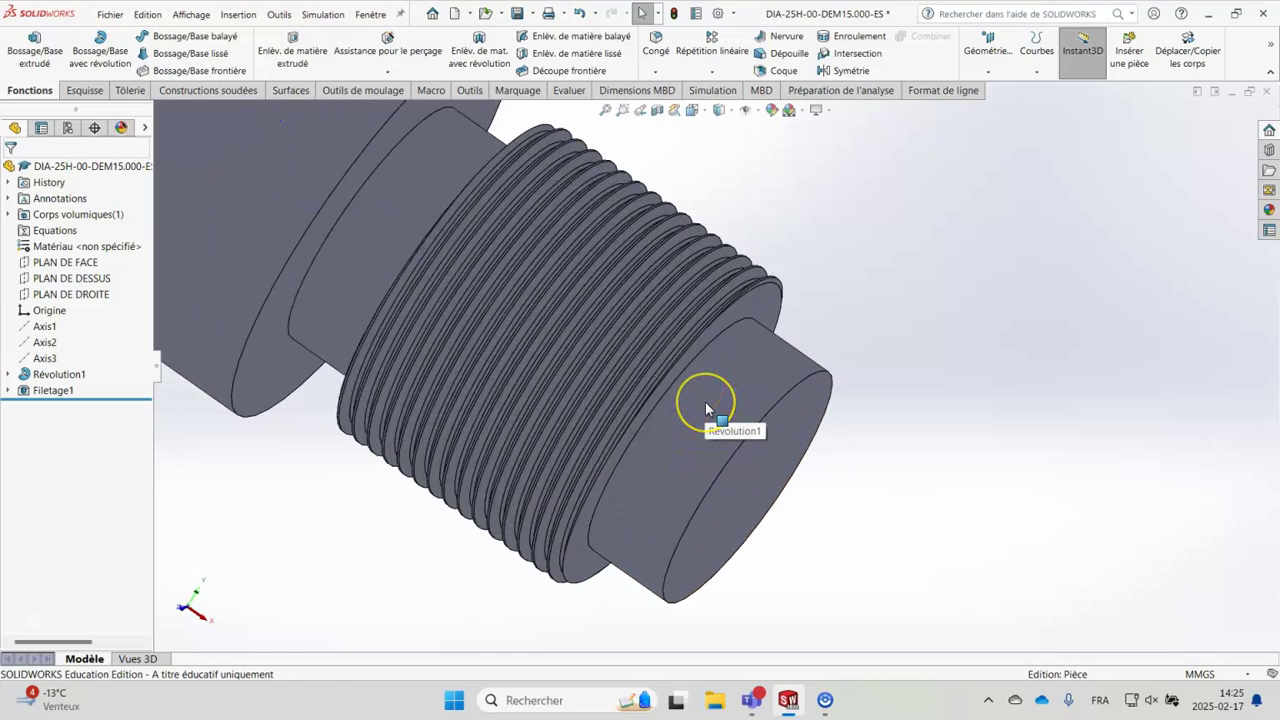
{"action": "scroll", "coordinate": [705, 401], "scroll_direction": "down", "scroll_amount": 2}
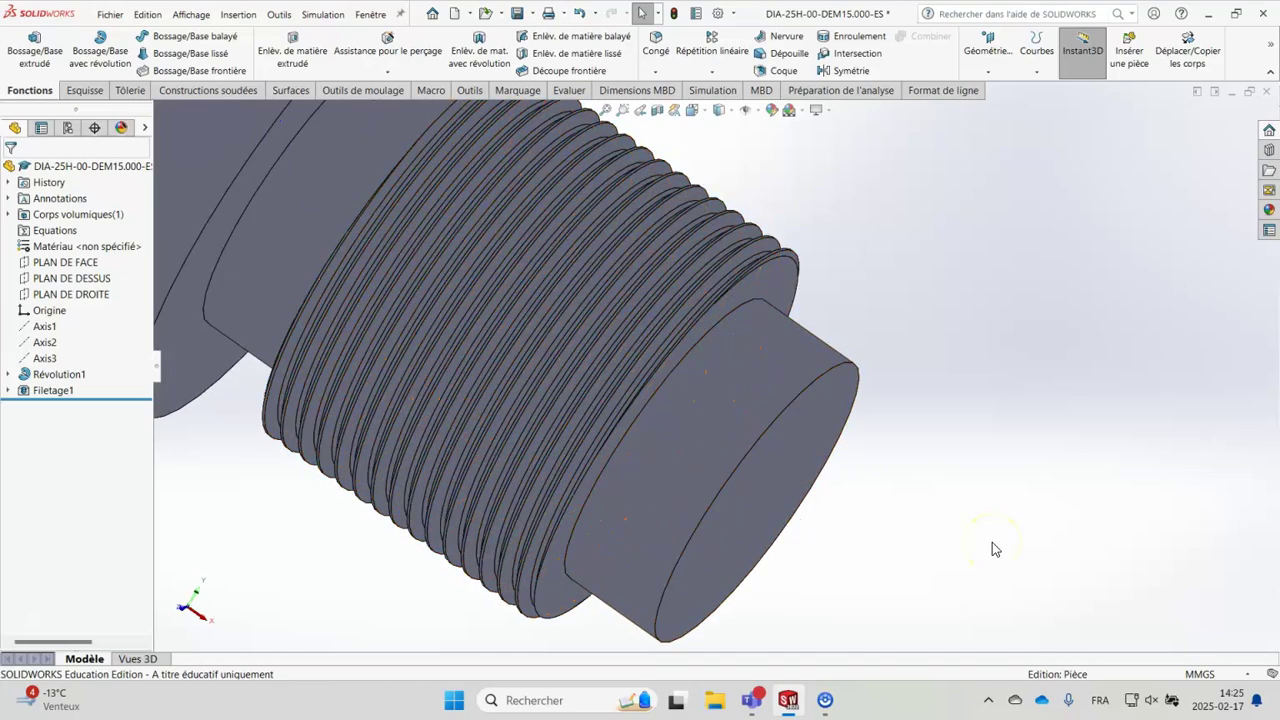
{"action": "left_click", "coordinate": [961, 546]}
{"action": "middle_click_drag", "start_coordinate": [958, 548], "coordinate": [977, 580]}
{"action": "left_click", "coordinate": [671, 416]}
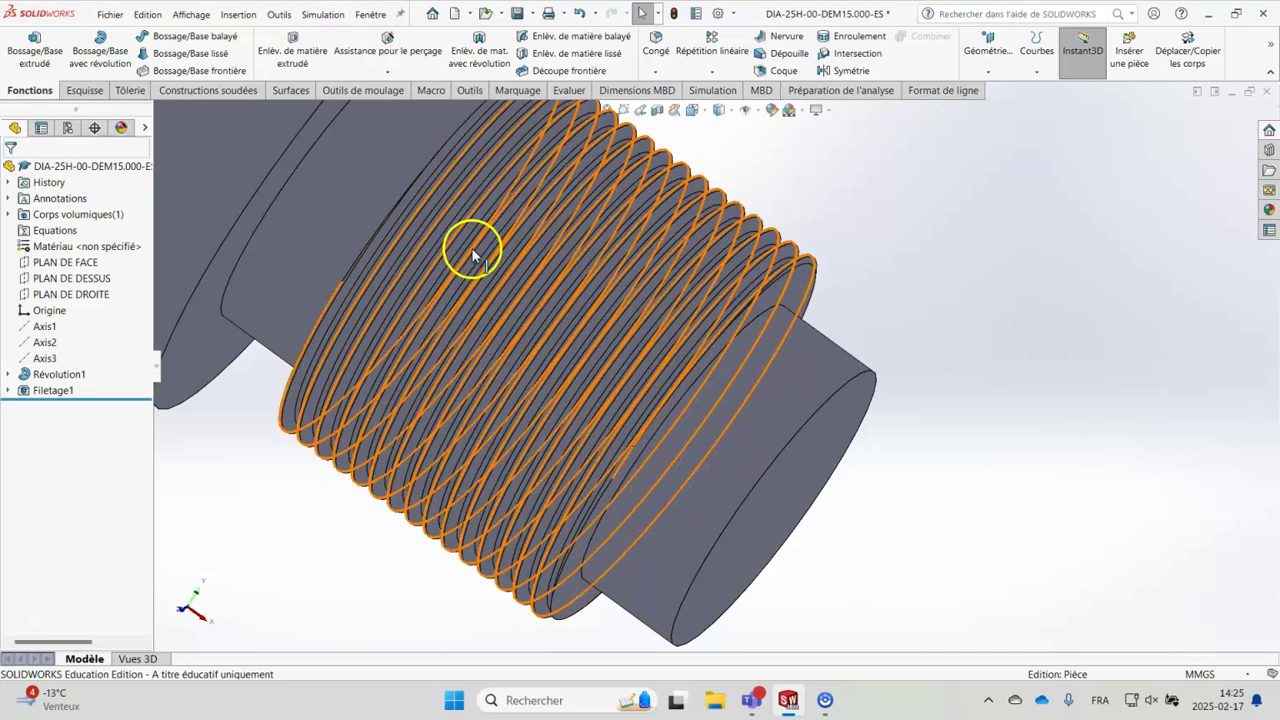
{"action": "middle_click", "coordinate": [1048, 425]}
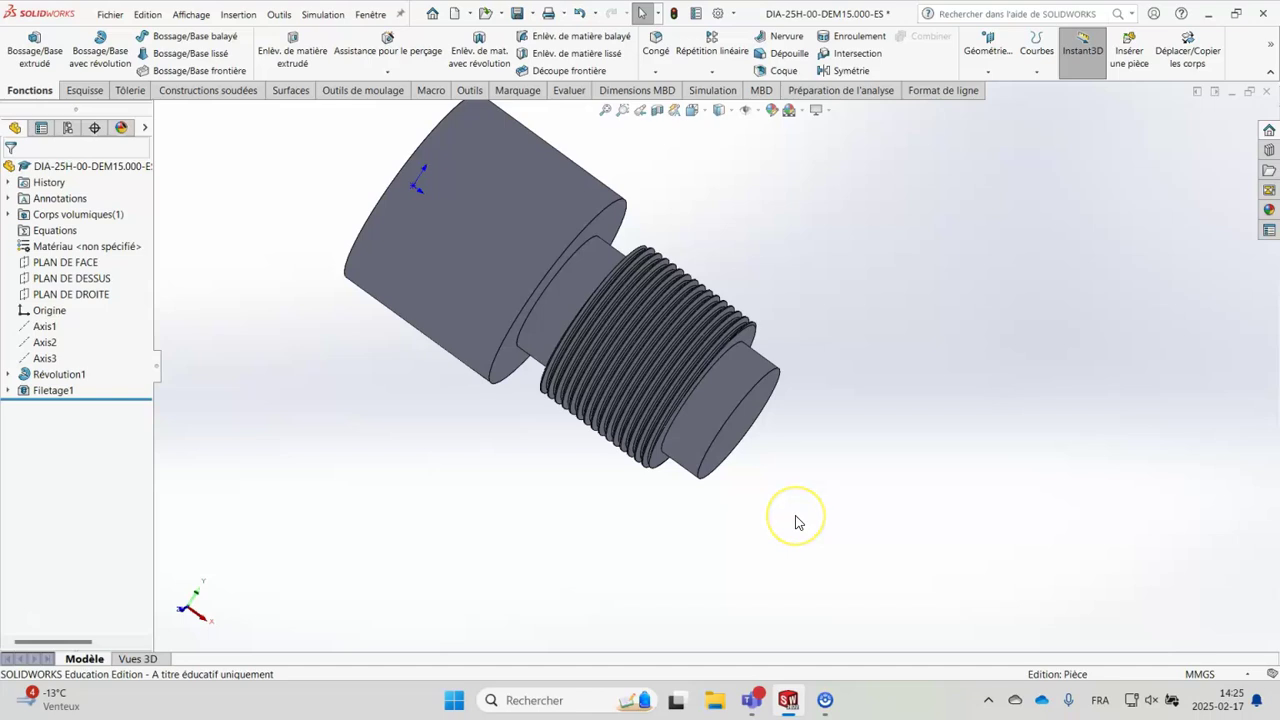
{"action": "middle_click_drag", "start_coordinate": [818, 523], "coordinate": [829, 487]}
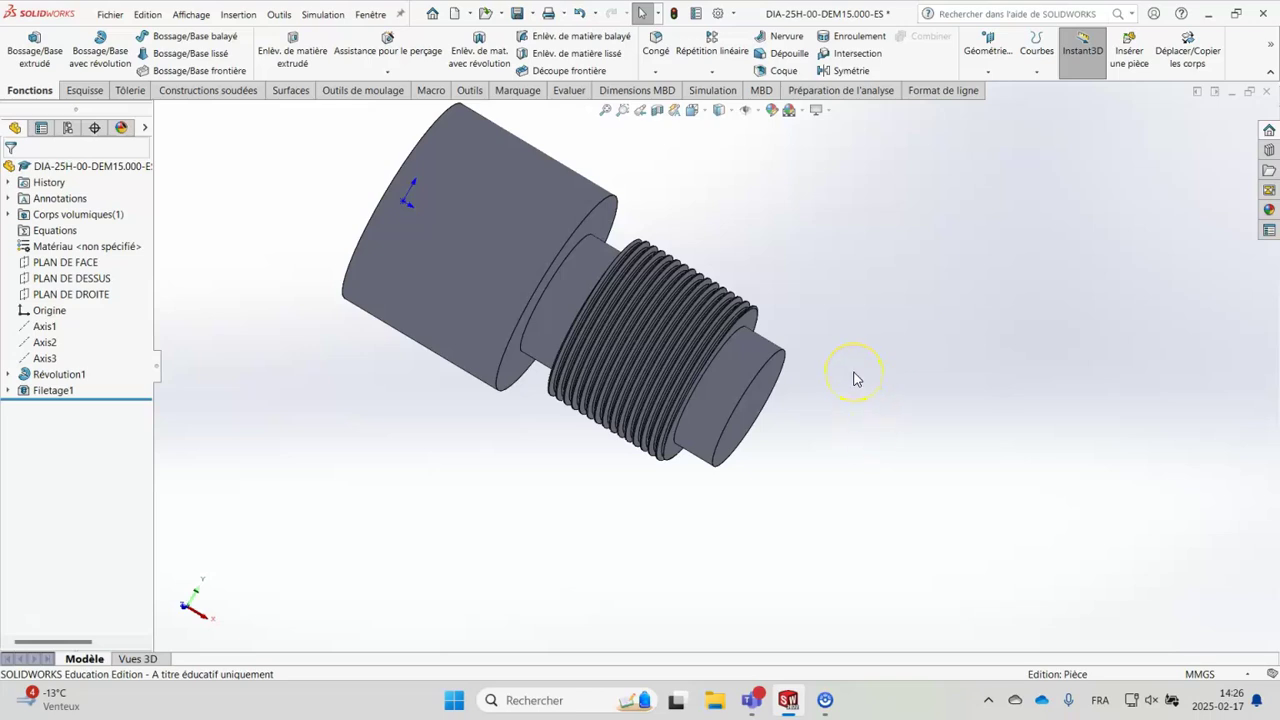
Start a Mirror feature and choose the entire threaded shaft as the body to mirror.
{"action": "left_click", "coordinate": [851, 70]}
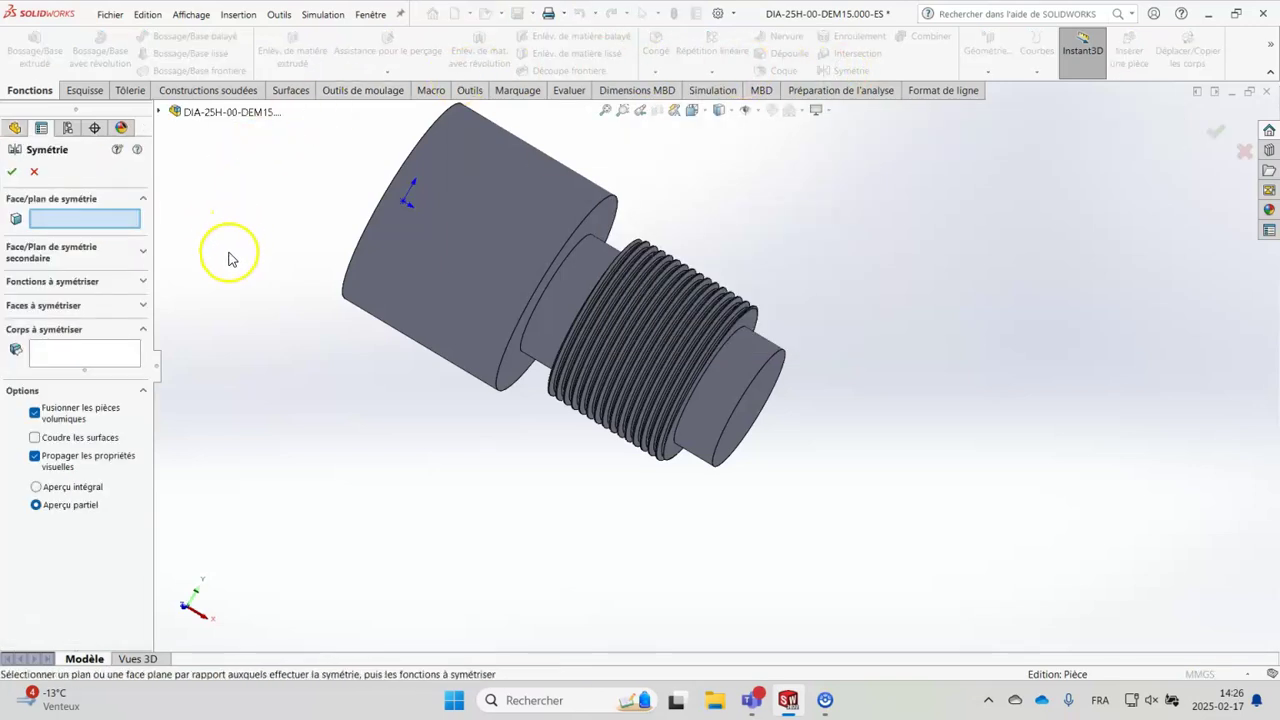
{"action": "left_click", "coordinate": [143, 280]}
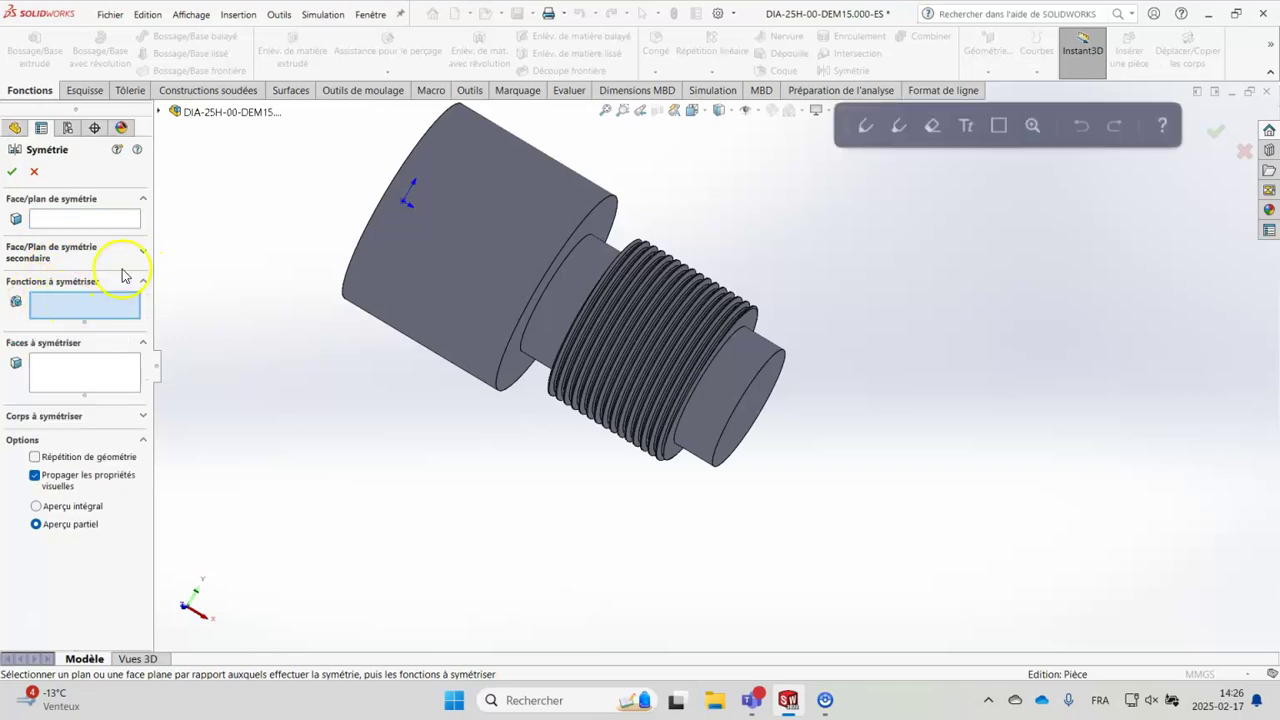
{"action": "left_click", "coordinate": [143, 282]}
{"action": "left_click", "coordinate": [126, 296]}
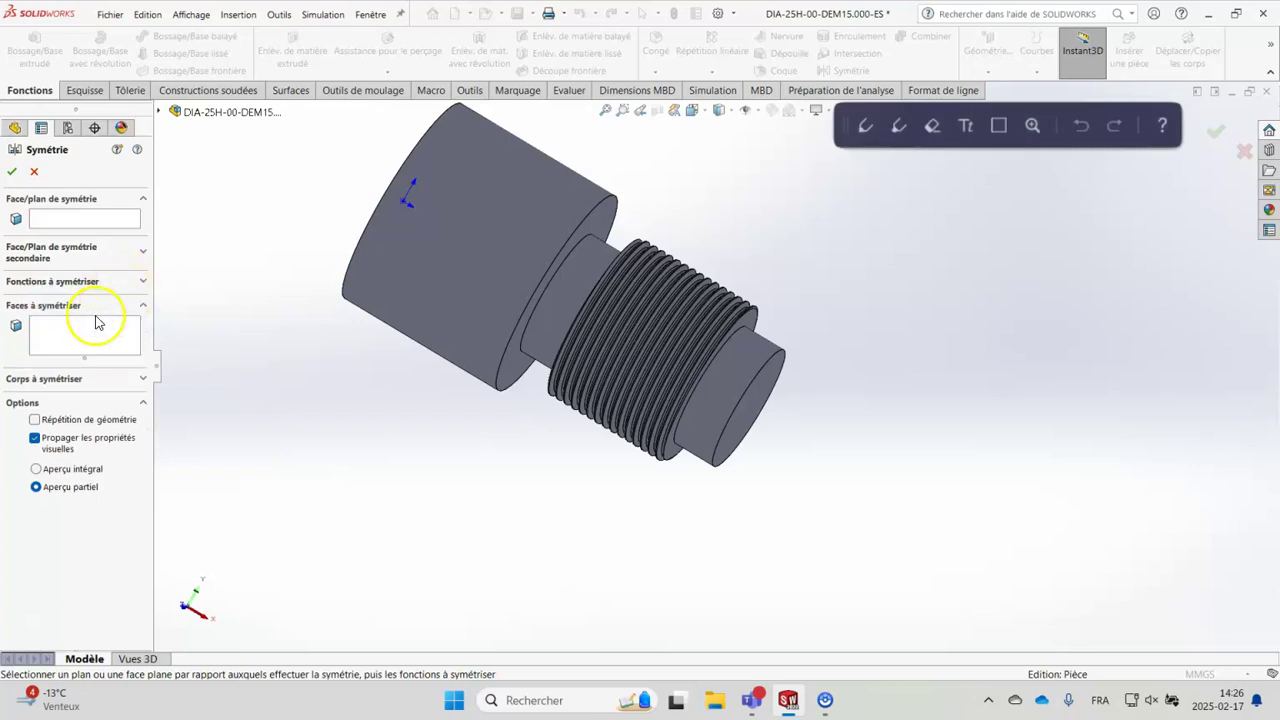
{"action": "left_click", "coordinate": [143, 306]}
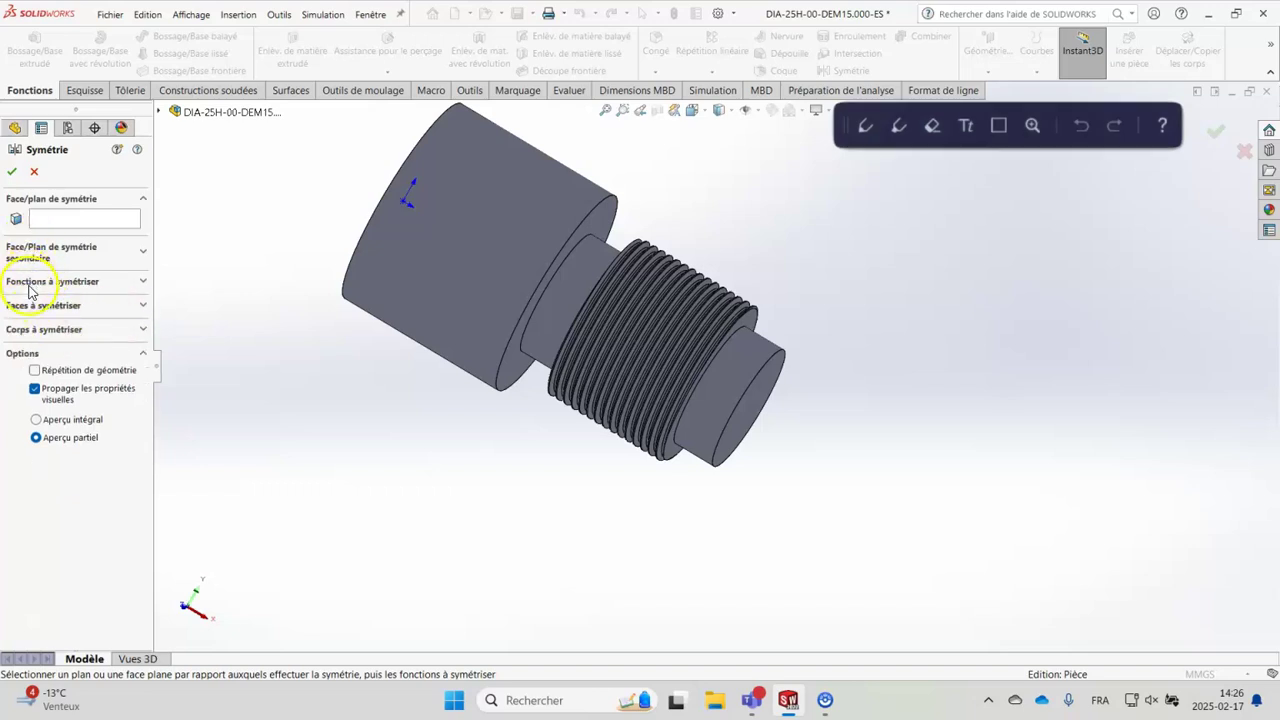
{"action": "left_click", "coordinate": [143, 331]}
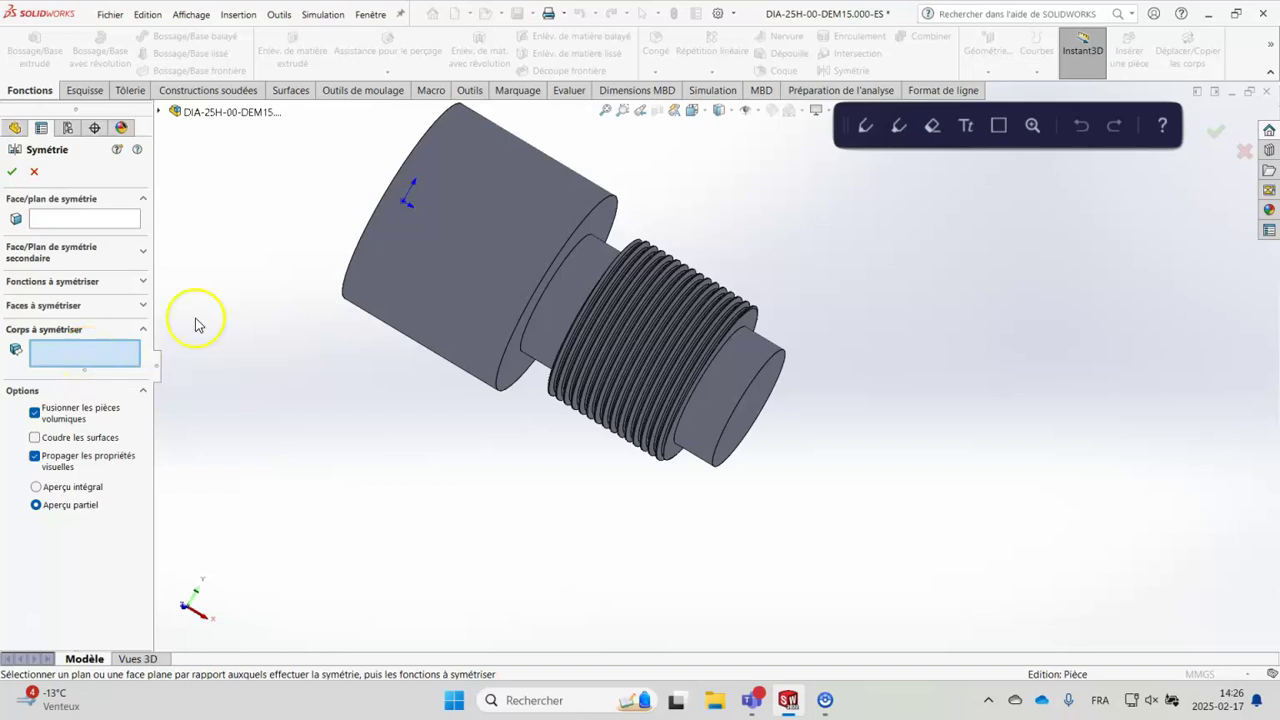
{"action": "left_click", "coordinate": [465, 239]}
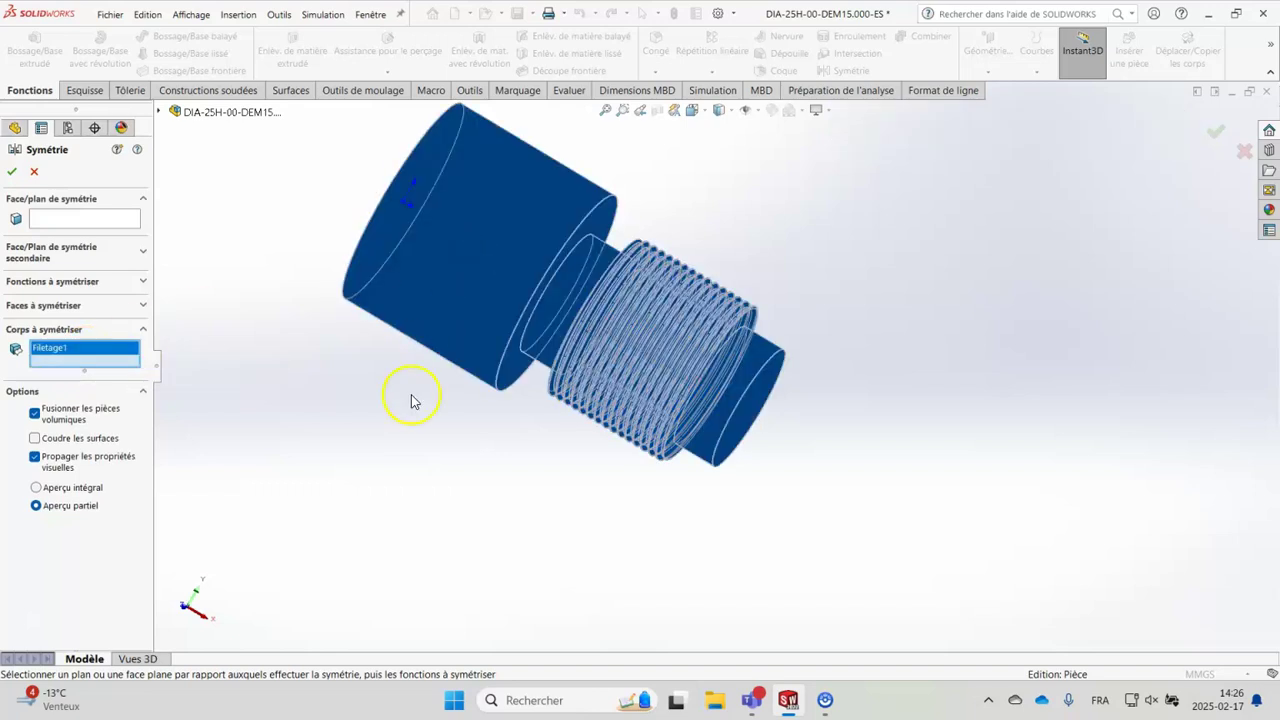
Set the large cylinder's flat end face as the mirror plane and create the mirror with solids merged.
{"action": "middle_click_drag", "start_coordinate": [392, 415], "coordinate": [417, 460]}
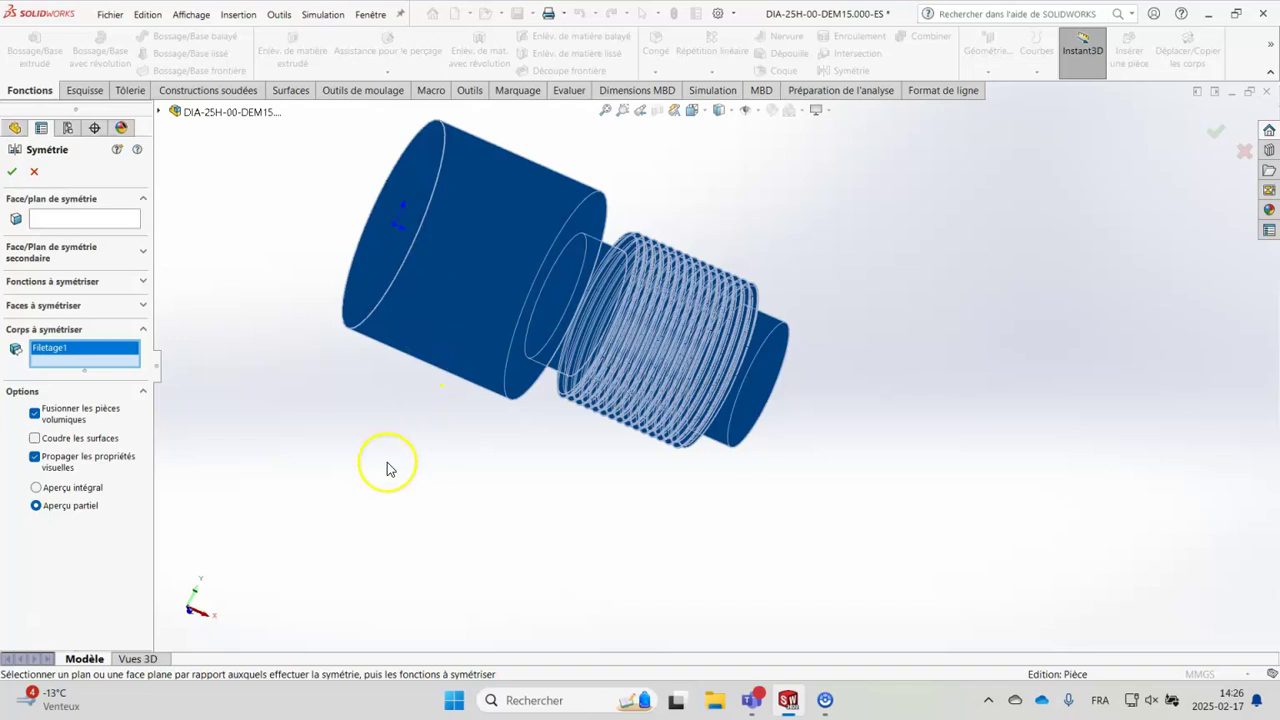
{"action": "left_click", "coordinate": [82, 220]}
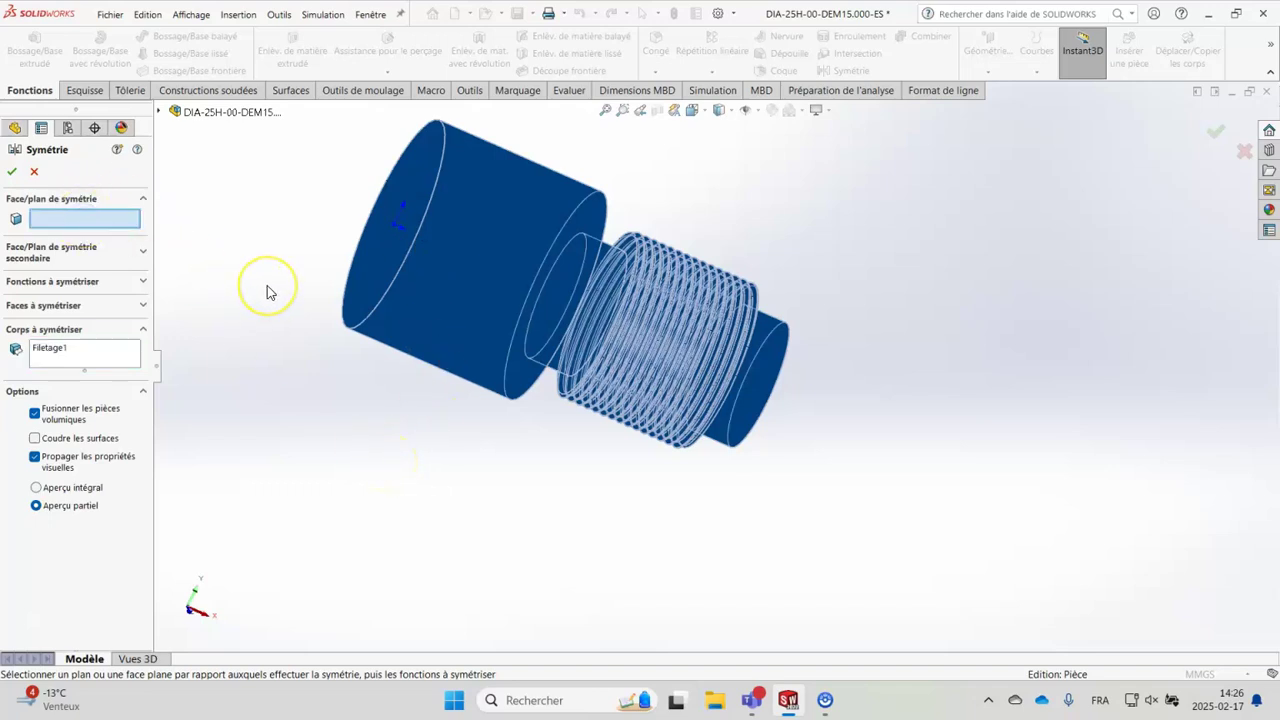
{"action": "left_click", "coordinate": [377, 262]}
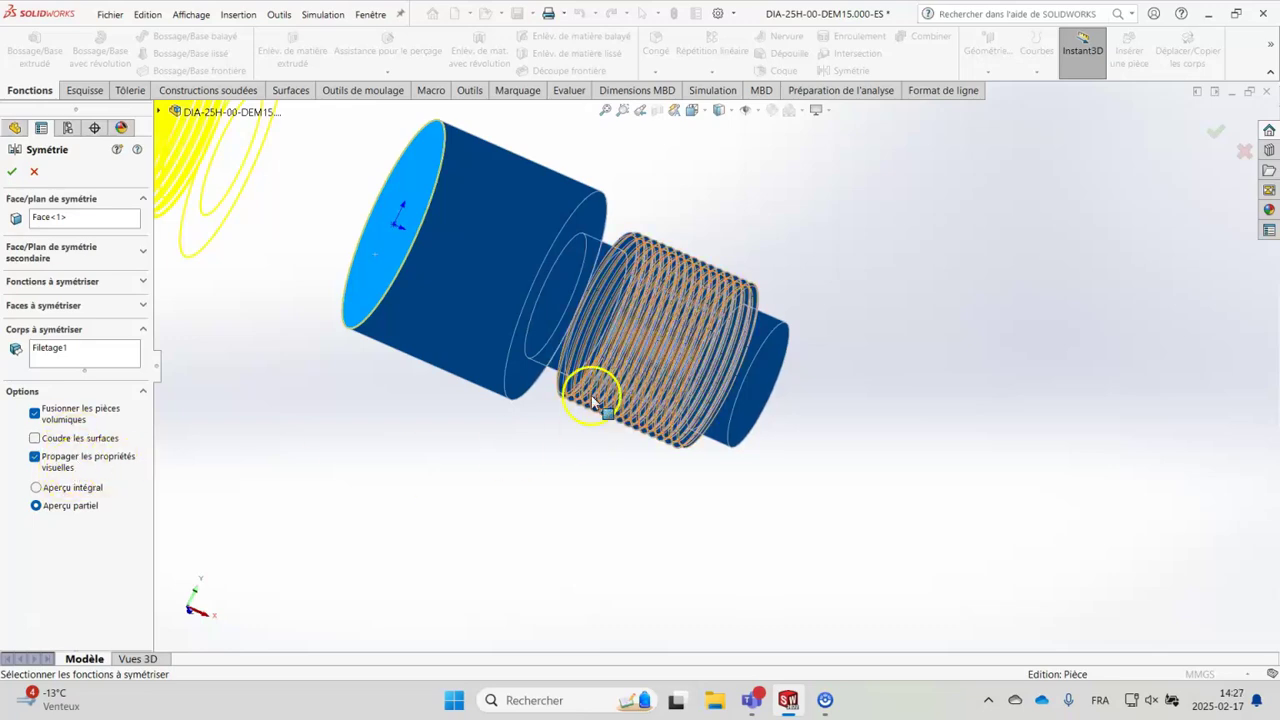
{"action": "left_click", "coordinate": [13, 173]}
{"action": "key", "text": "f"}
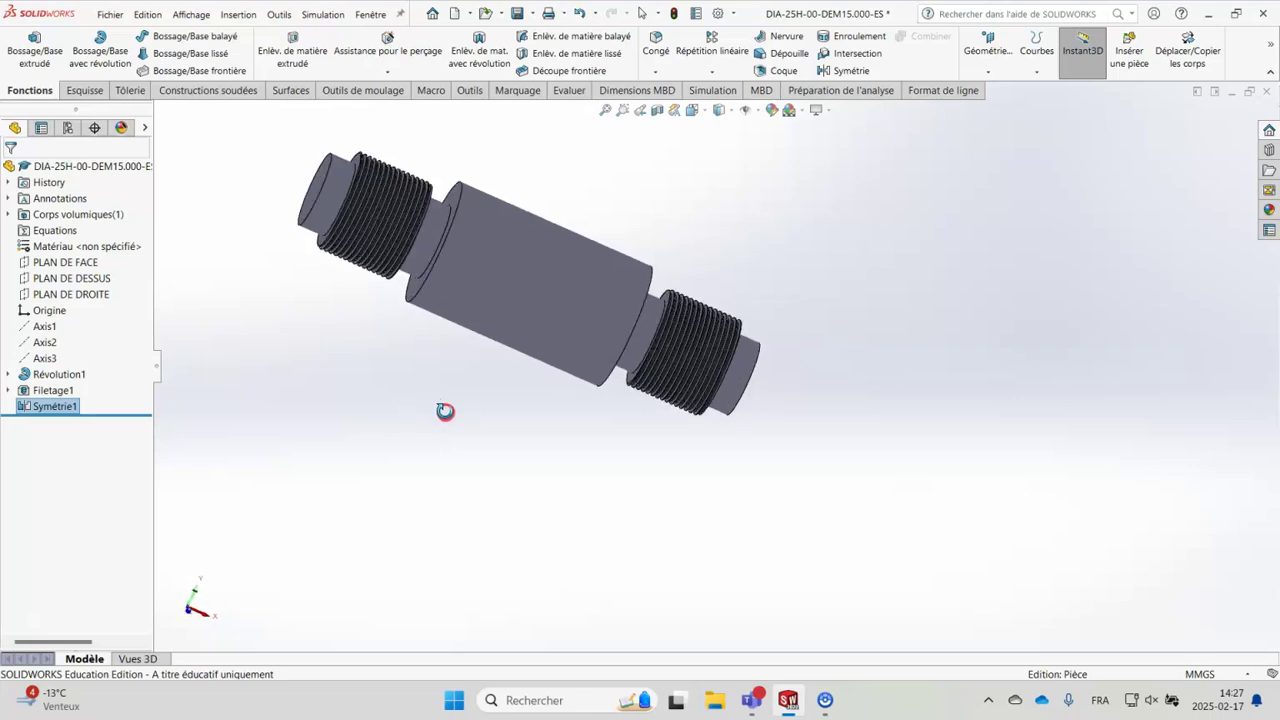
Compare the mirrored thread with the original one at the opposite end of the shaft.
{"action": "left_click", "coordinate": [437, 380]}
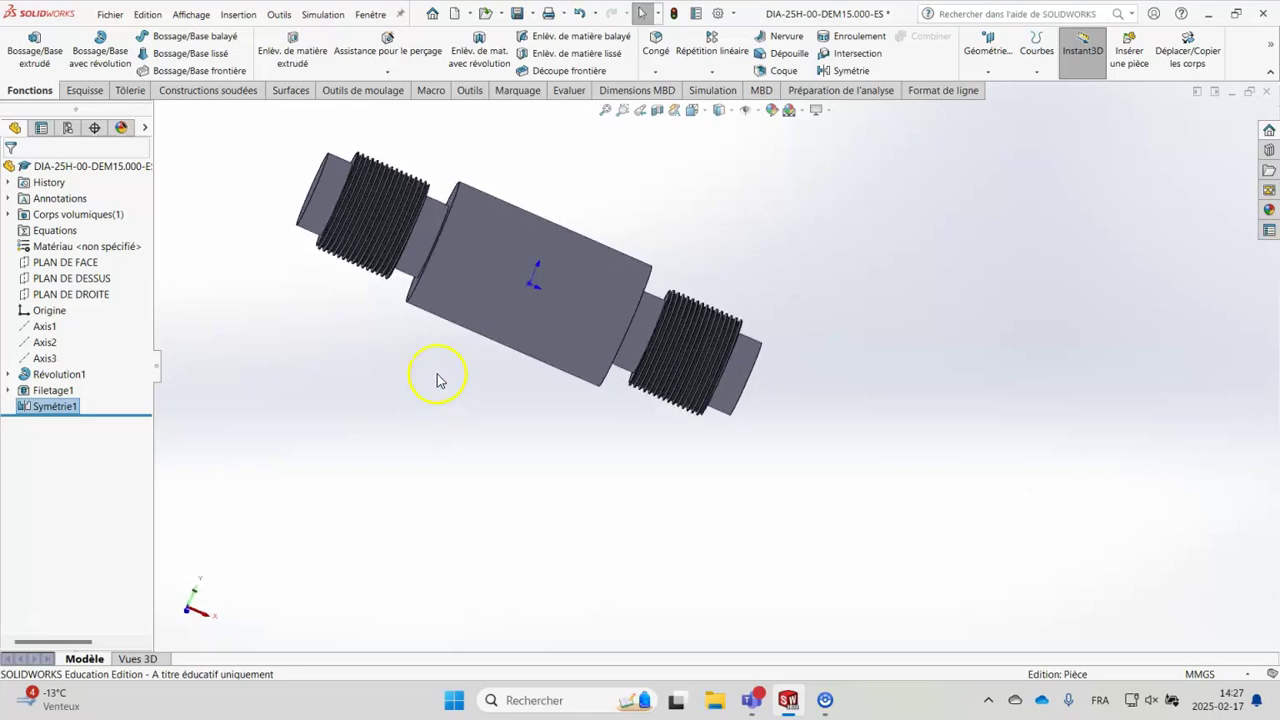
{"action": "scroll", "coordinate": [405, 165], "scroll_direction": "down", "scroll_amount": 5}
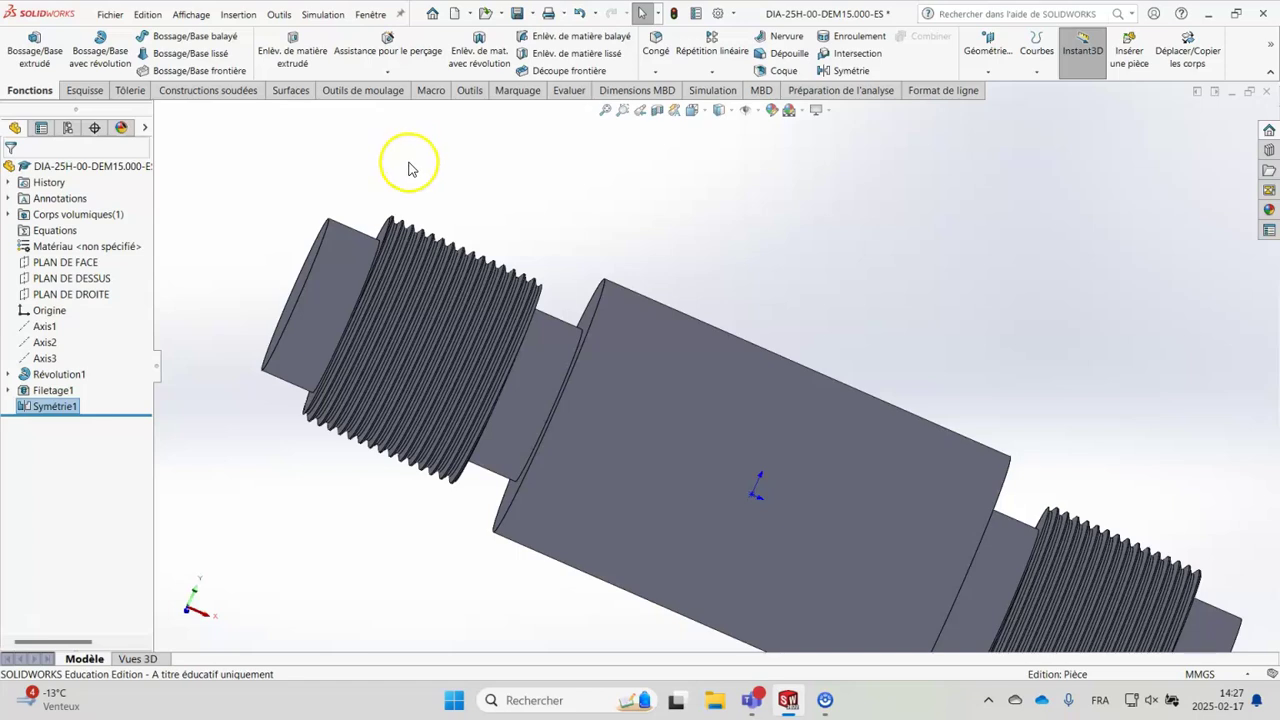
{"action": "scroll", "coordinate": [410, 172], "scroll_direction": "up", "scroll_amount": 2}
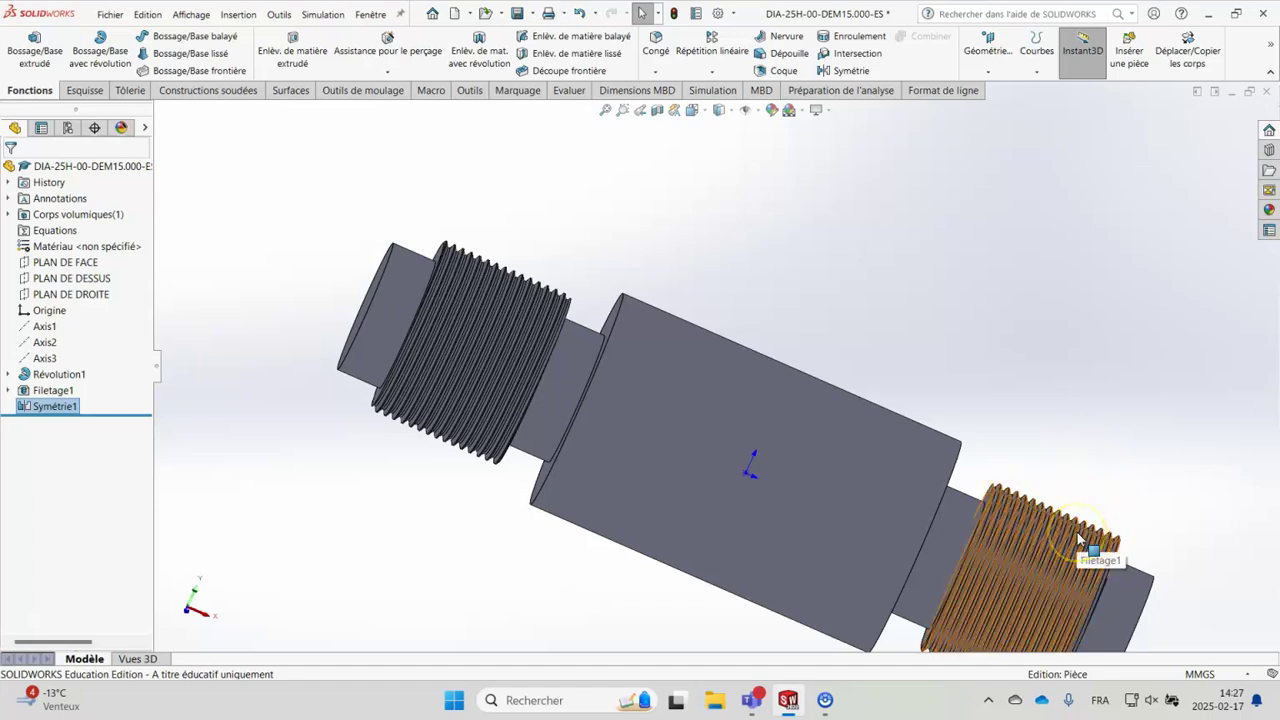
{"action": "left_click", "coordinate": [1115, 475]}
{"action": "left_click", "coordinate": [1158, 538]}
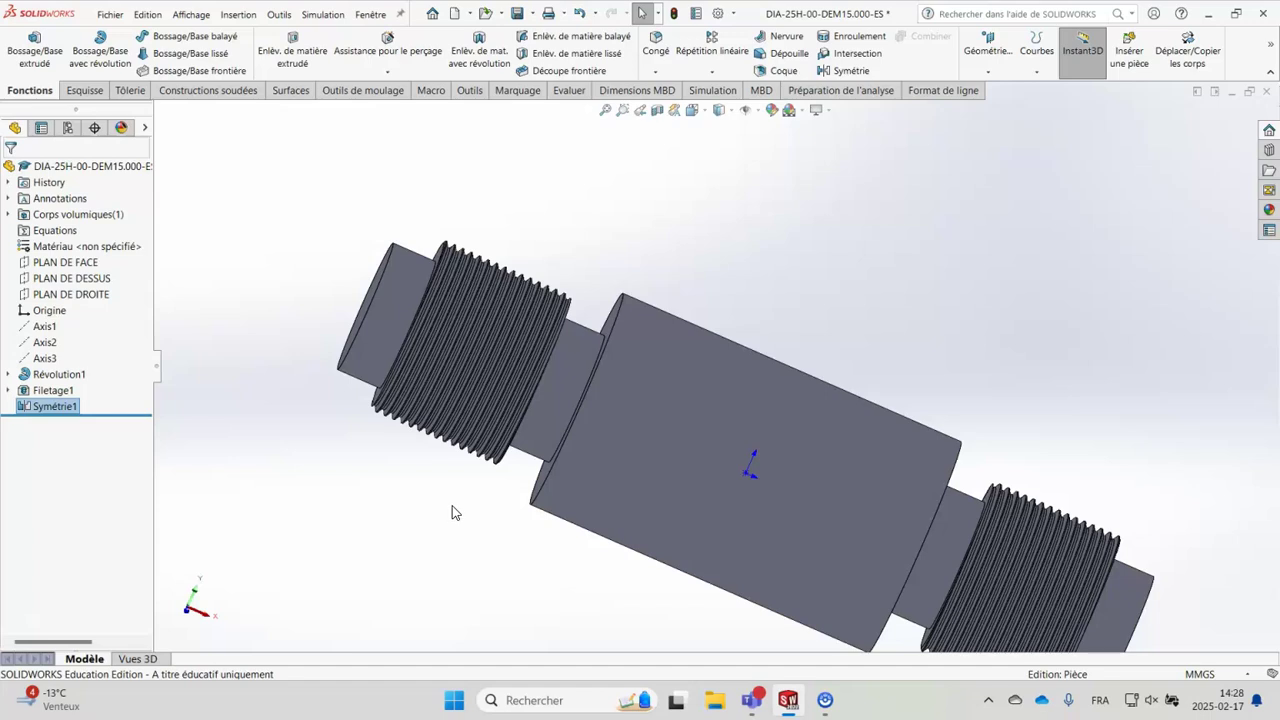
{"action": "left_click", "coordinate": [435, 528]}
{"action": "left_click", "coordinate": [535, 590]}
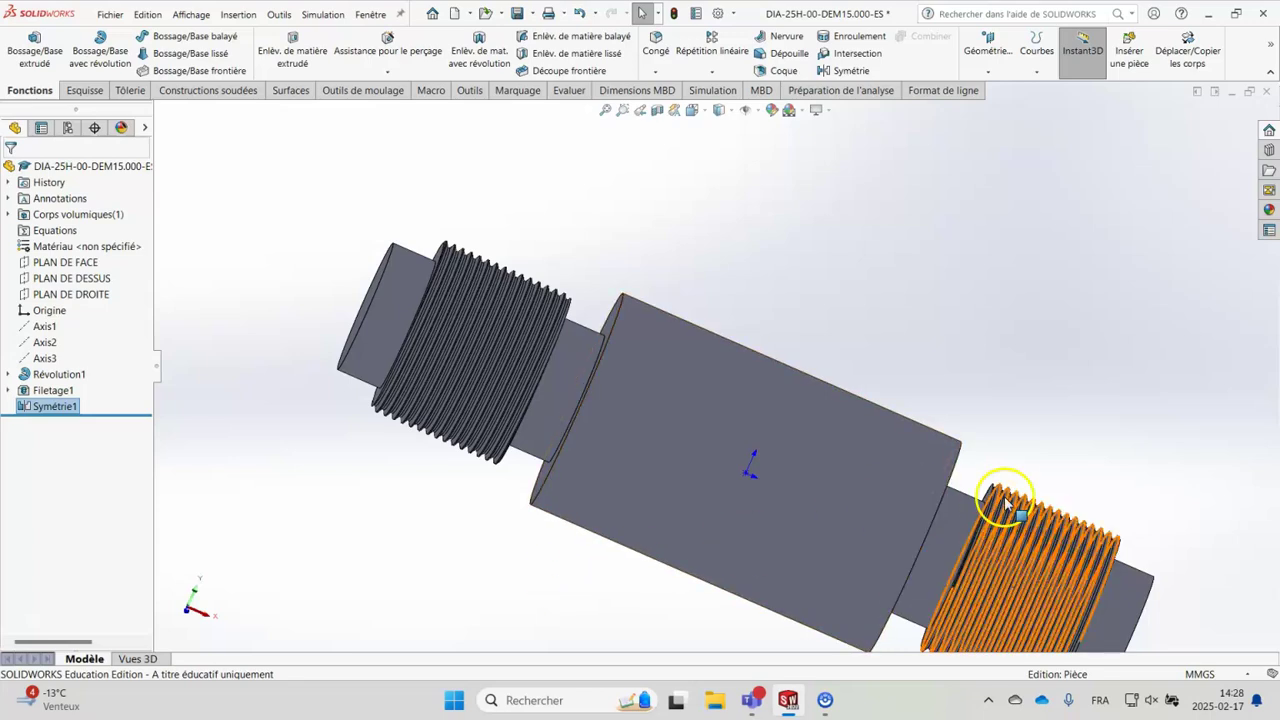